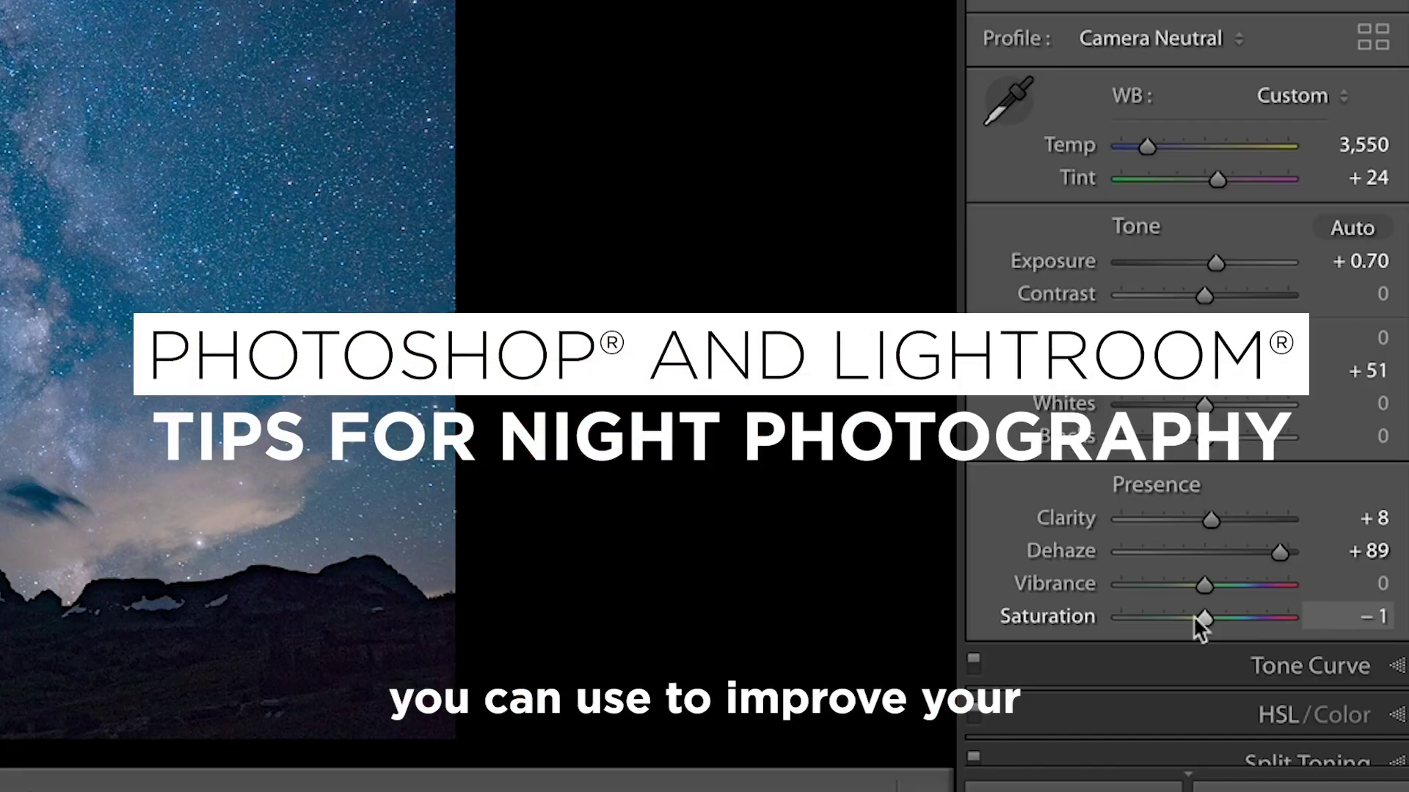
# Step: Set the Painted Ladies sky's Cooling Filter (80) photo filter density to 51%
pyautogui.moveTo(1193, 615); pyautogui.dragTo(1194, 659)
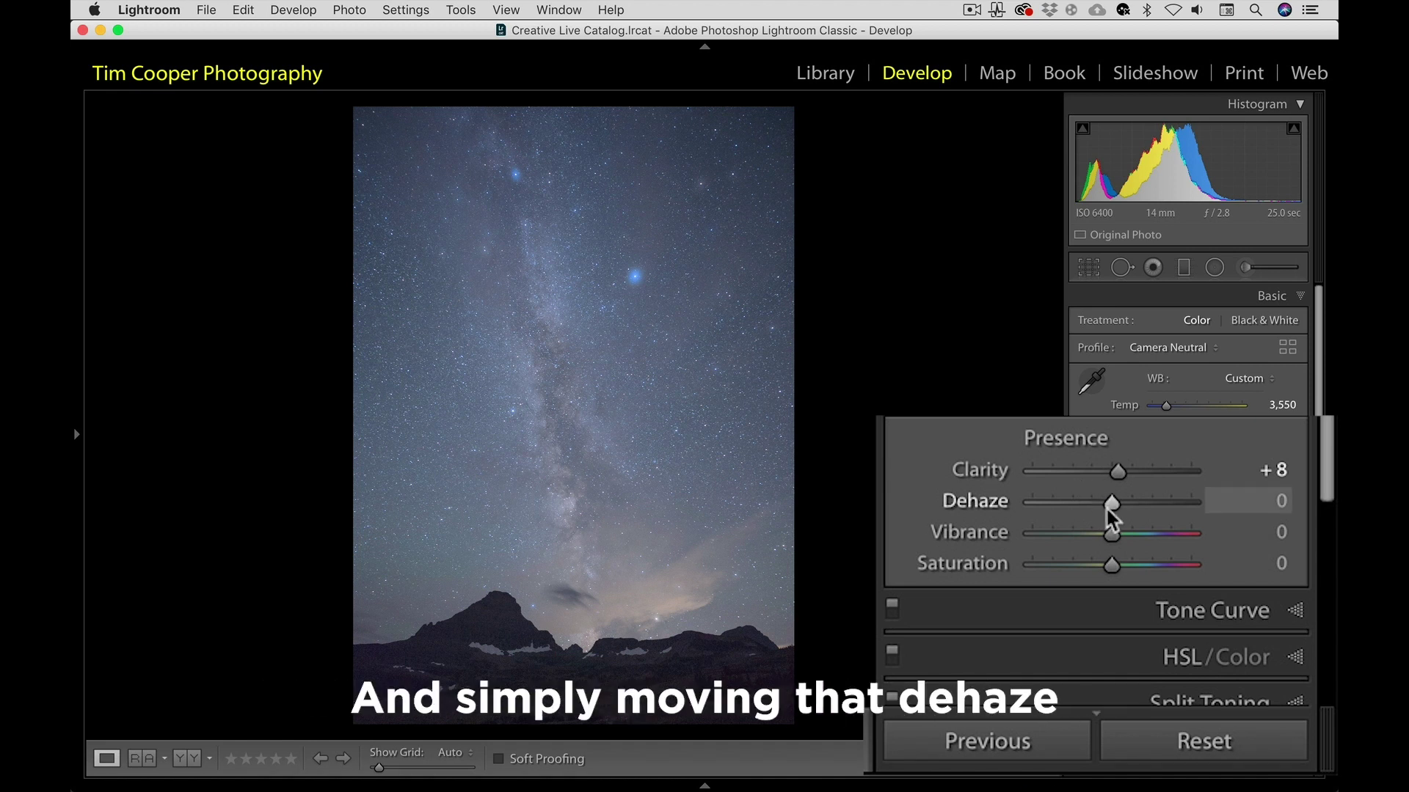
# Step: Raise Dehaze to +89 and lower Saturation to −30 on the Milky Way photo
pyautogui.moveTo(1107, 496); pyautogui.dragTo(1181, 497)
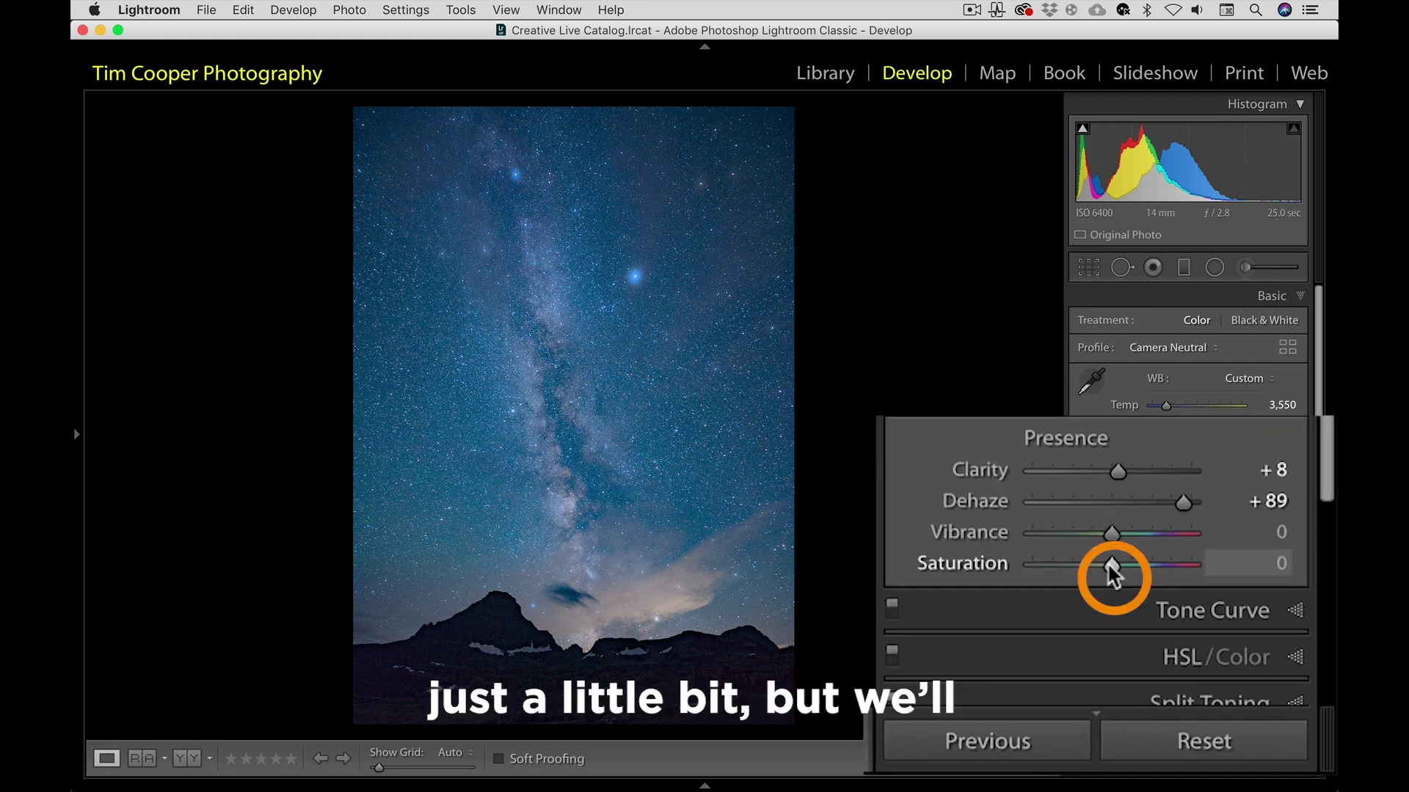
pyautogui.moveTo(1196, 659); pyautogui.dragTo(1182, 658)
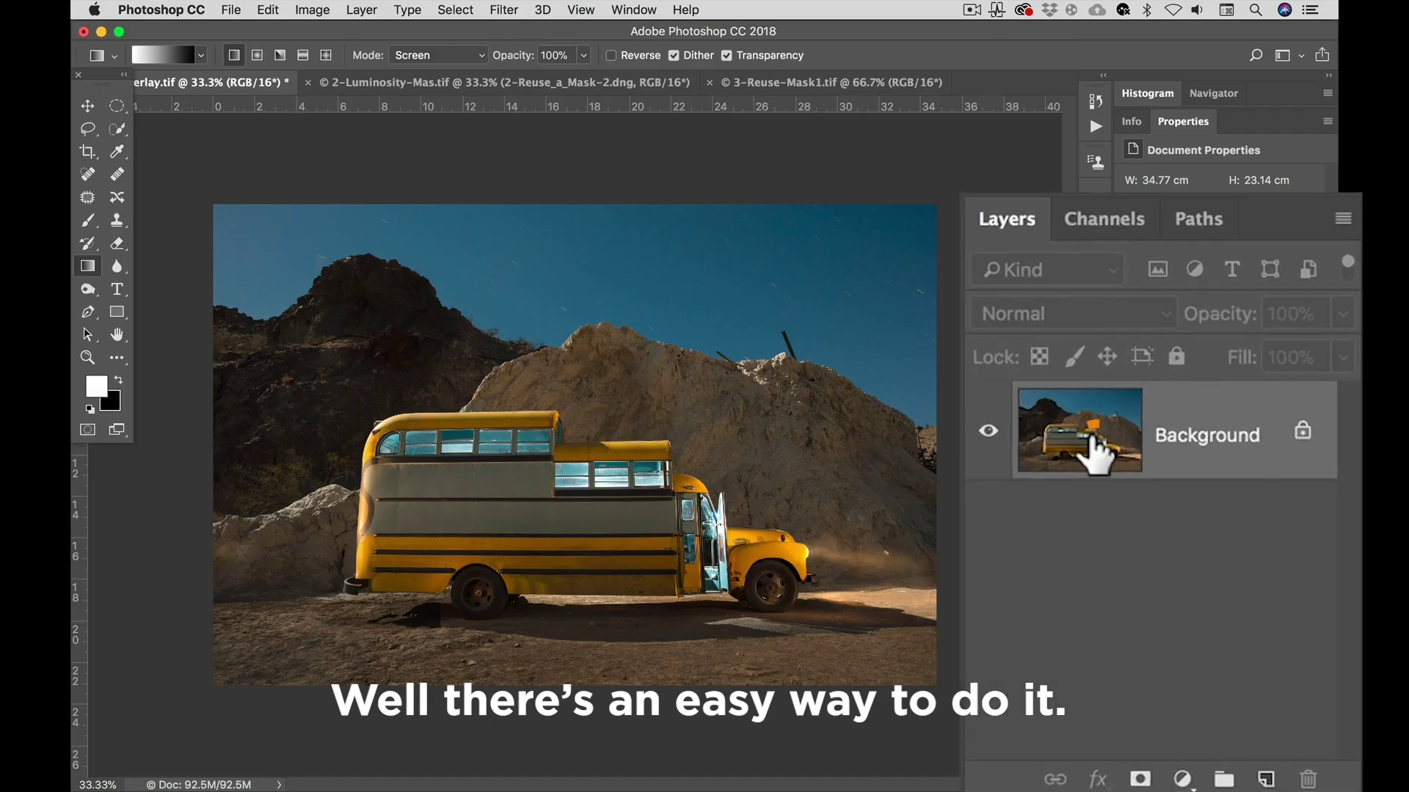
# Step: Duplicate the bus photo's Background, quick-select the sky, and add a layer mask to the copy
pyautogui.moveTo(1094, 450); pyautogui.dragTo(1273, 778)
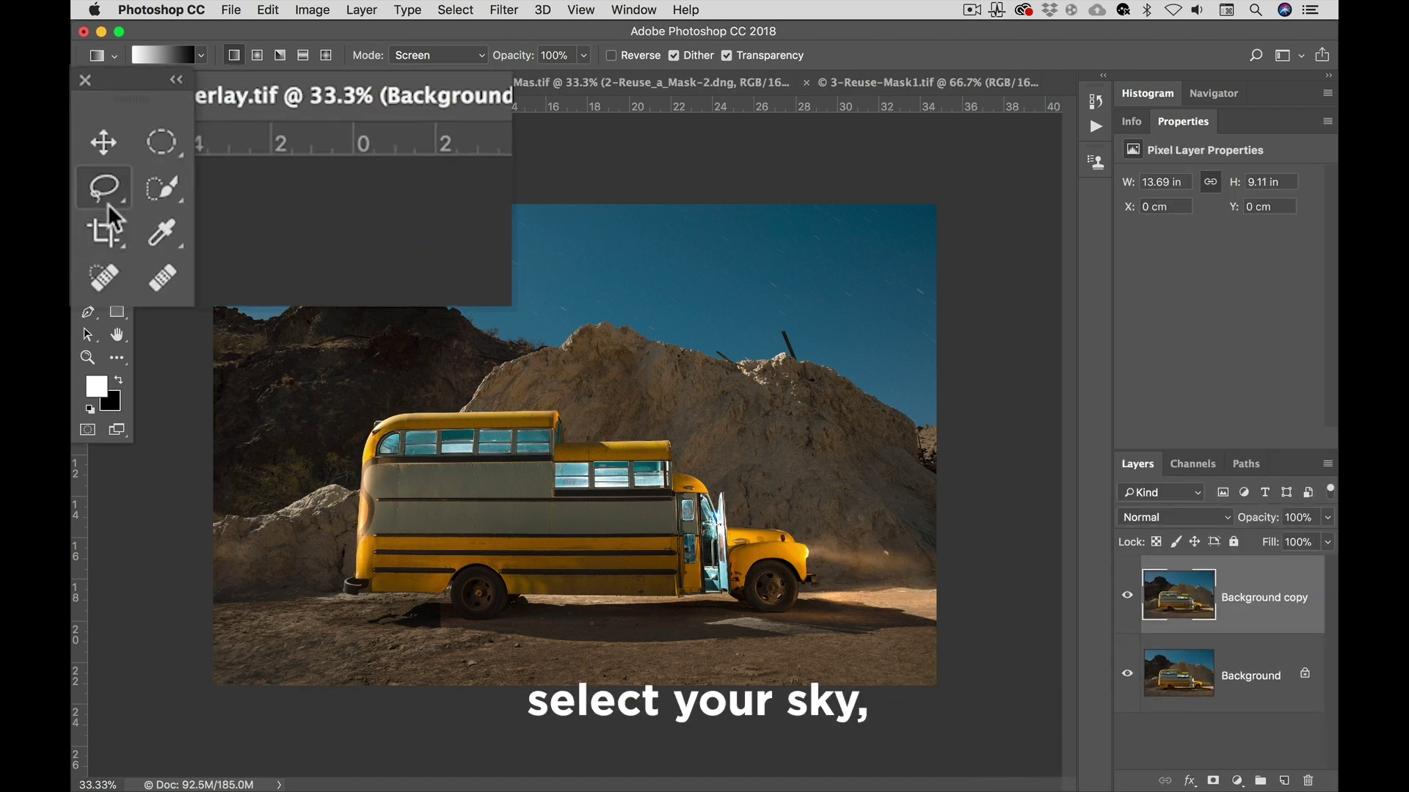
pyautogui.moveTo(160, 185); pyautogui.dragTo(258, 185)
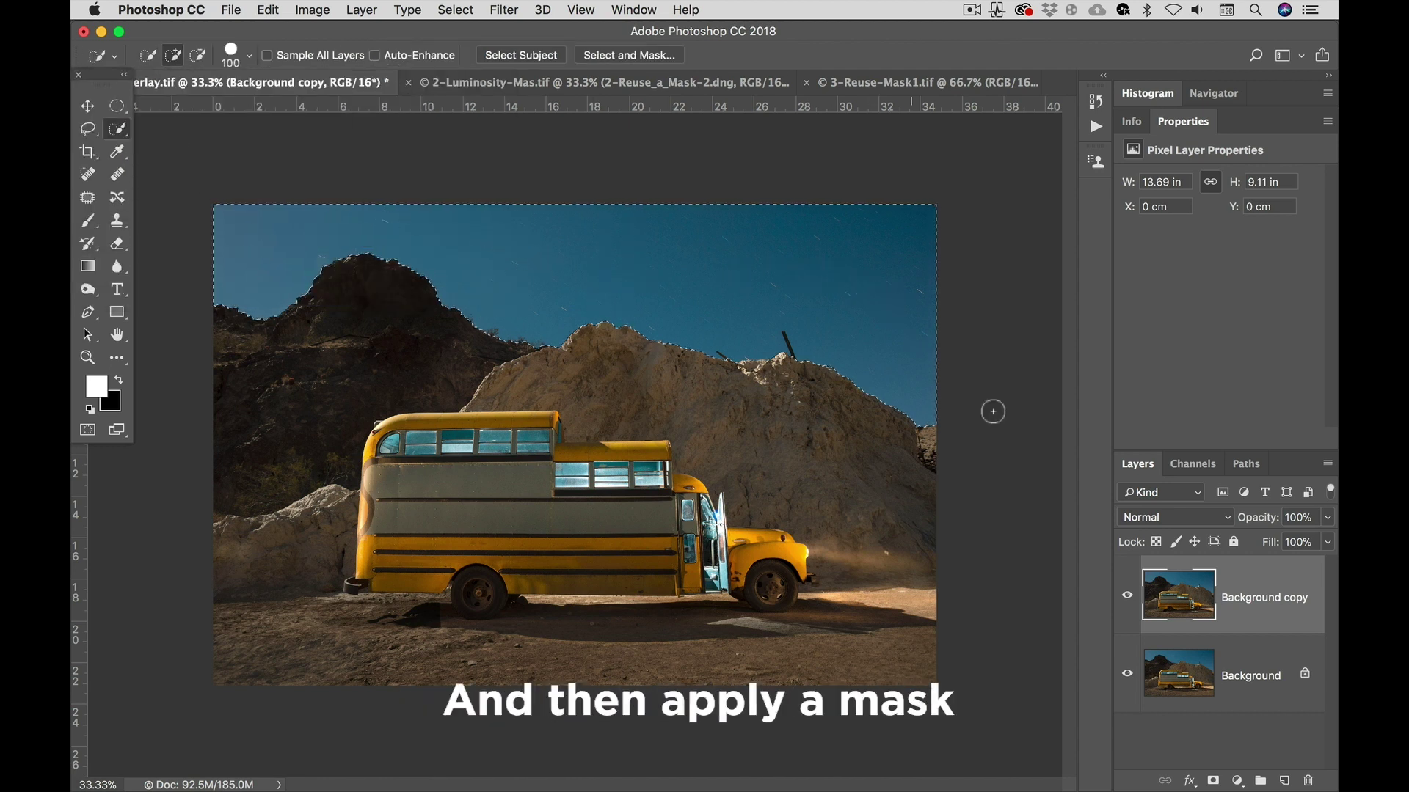
pyautogui.click(1142, 781)
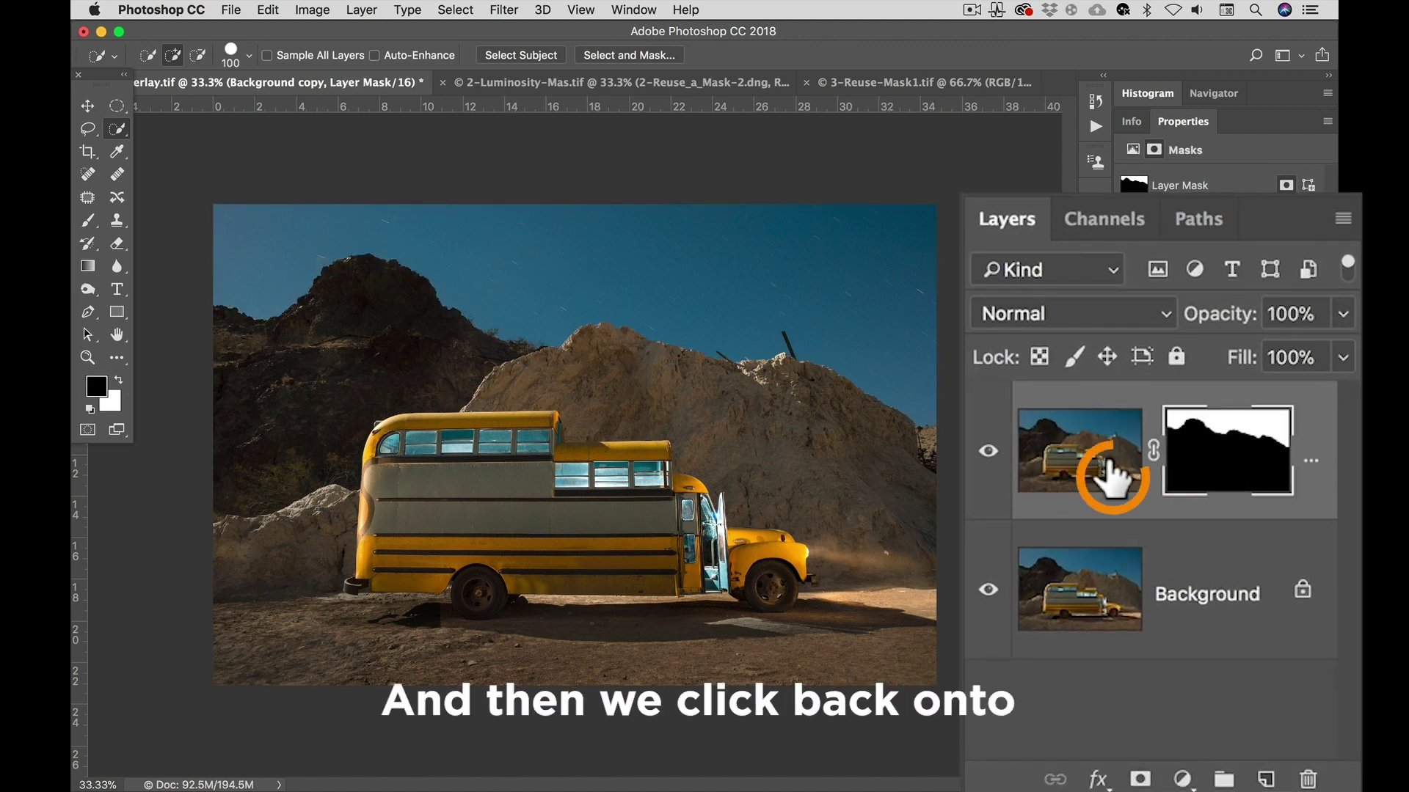
# Step: Set the masked sky copy's blend mode to Overlay with 79% opacity
pyautogui.click(1113, 480)
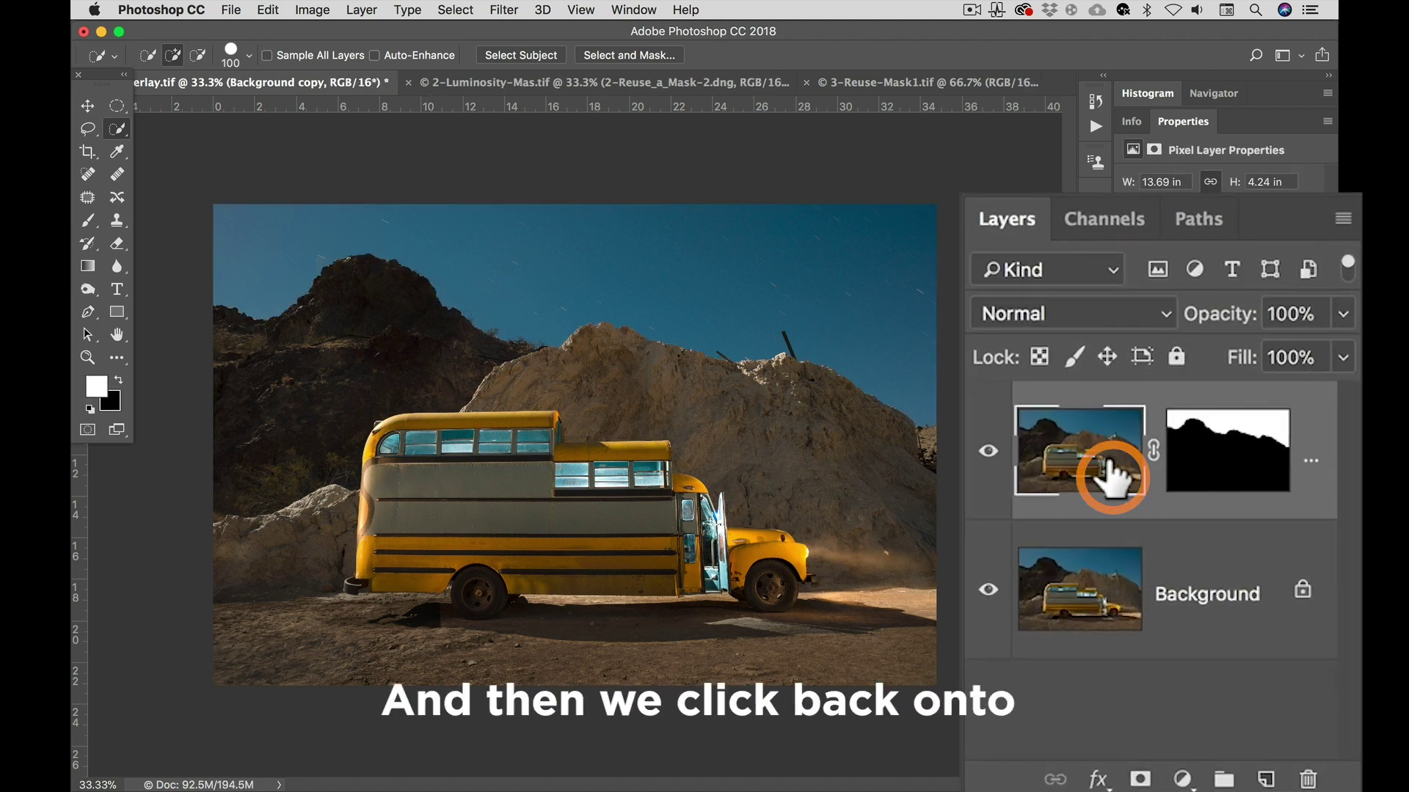
pyautogui.click(1069, 320)
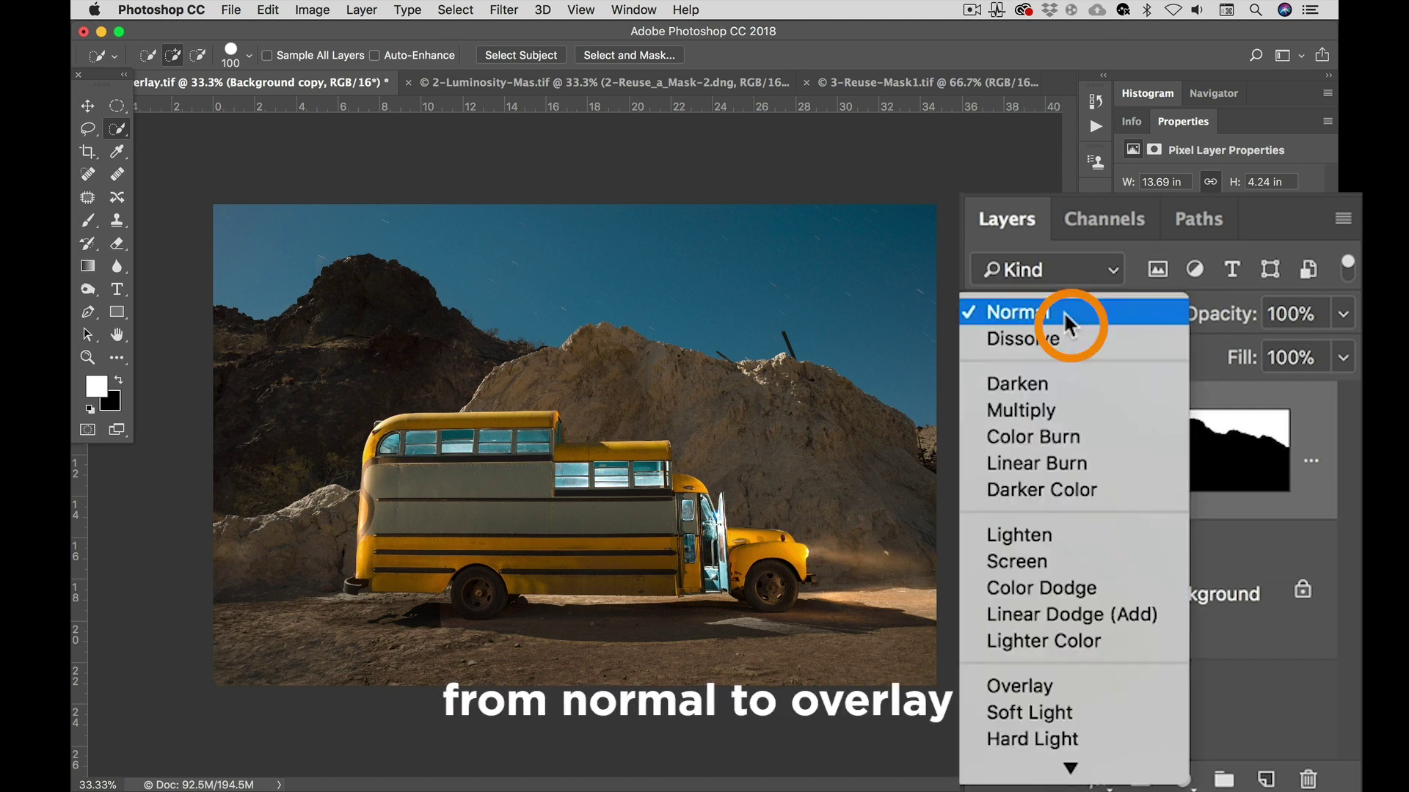
pyautogui.click(1092, 688)
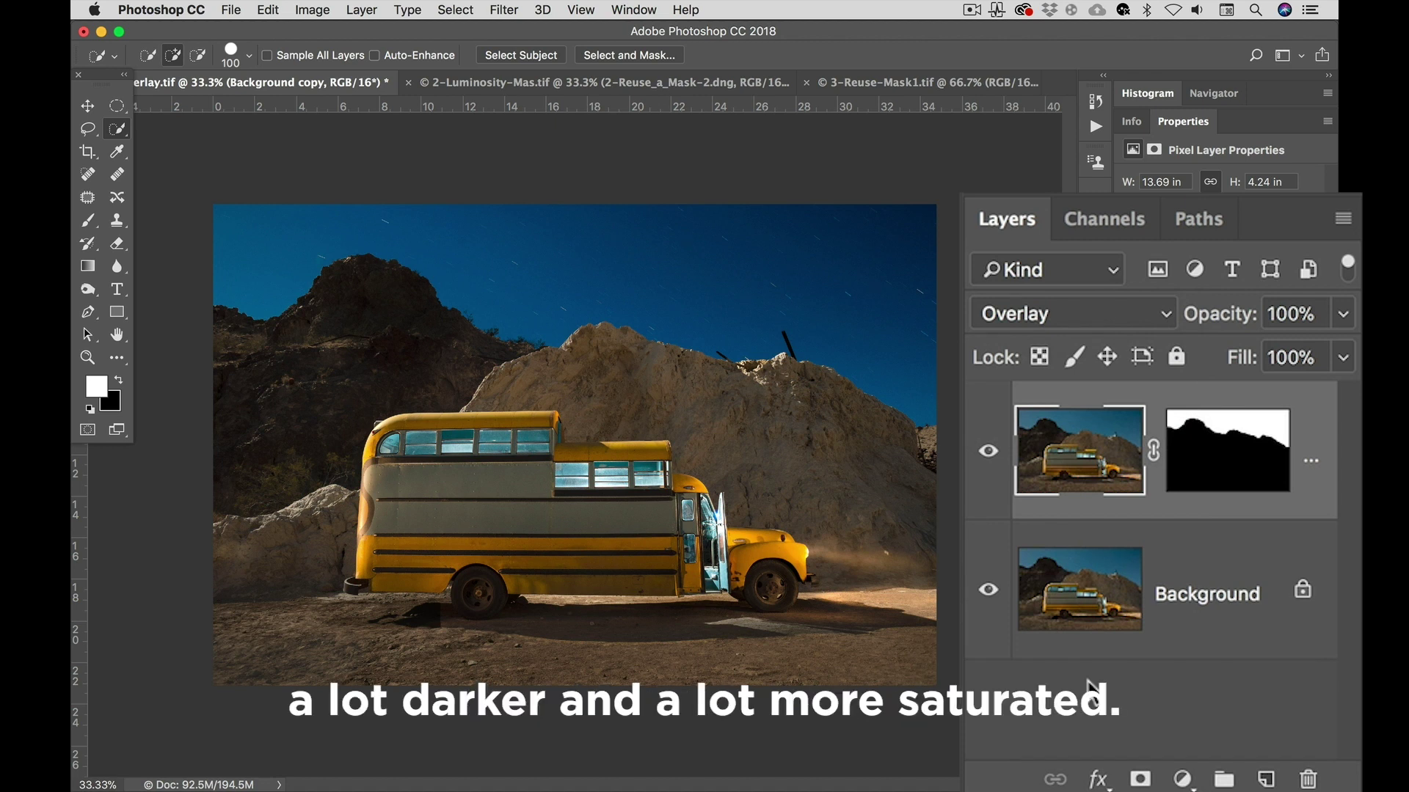
pyautogui.moveTo(1233, 333); pyautogui.dragTo(1195, 347)
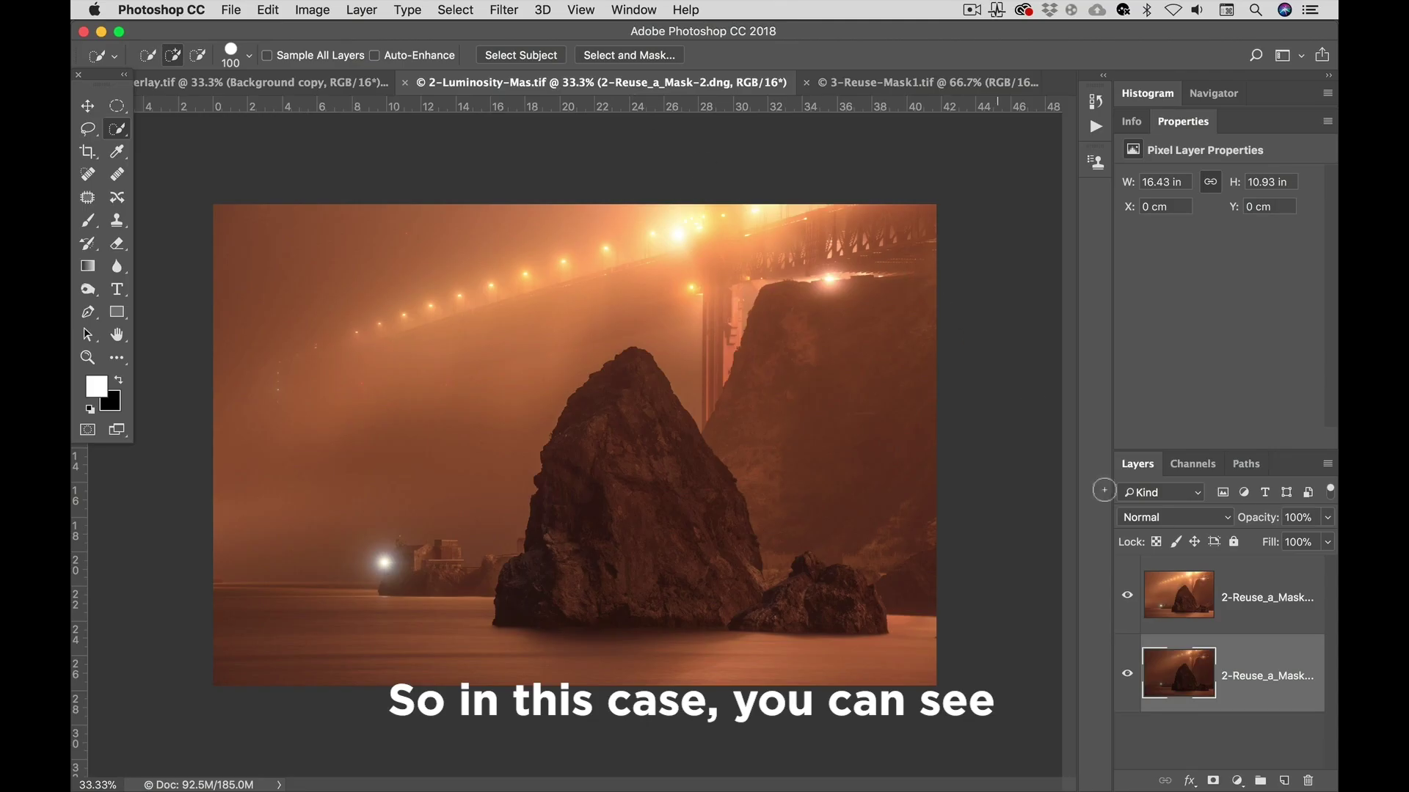
# Step: Hide and re-show the upper bridge exposure to compare it with the darker layer below
pyautogui.click(1176, 603)
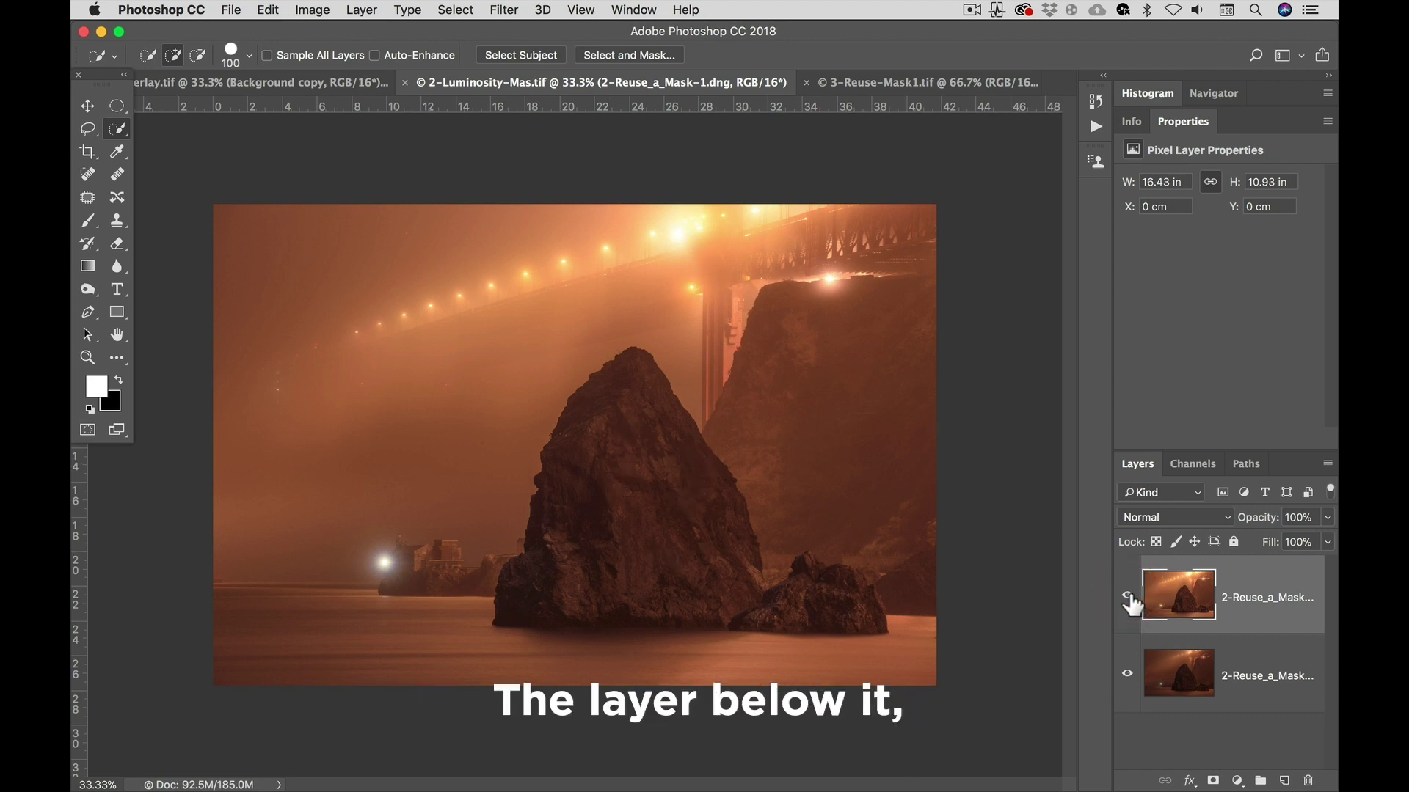
pyautogui.click(1128, 596)
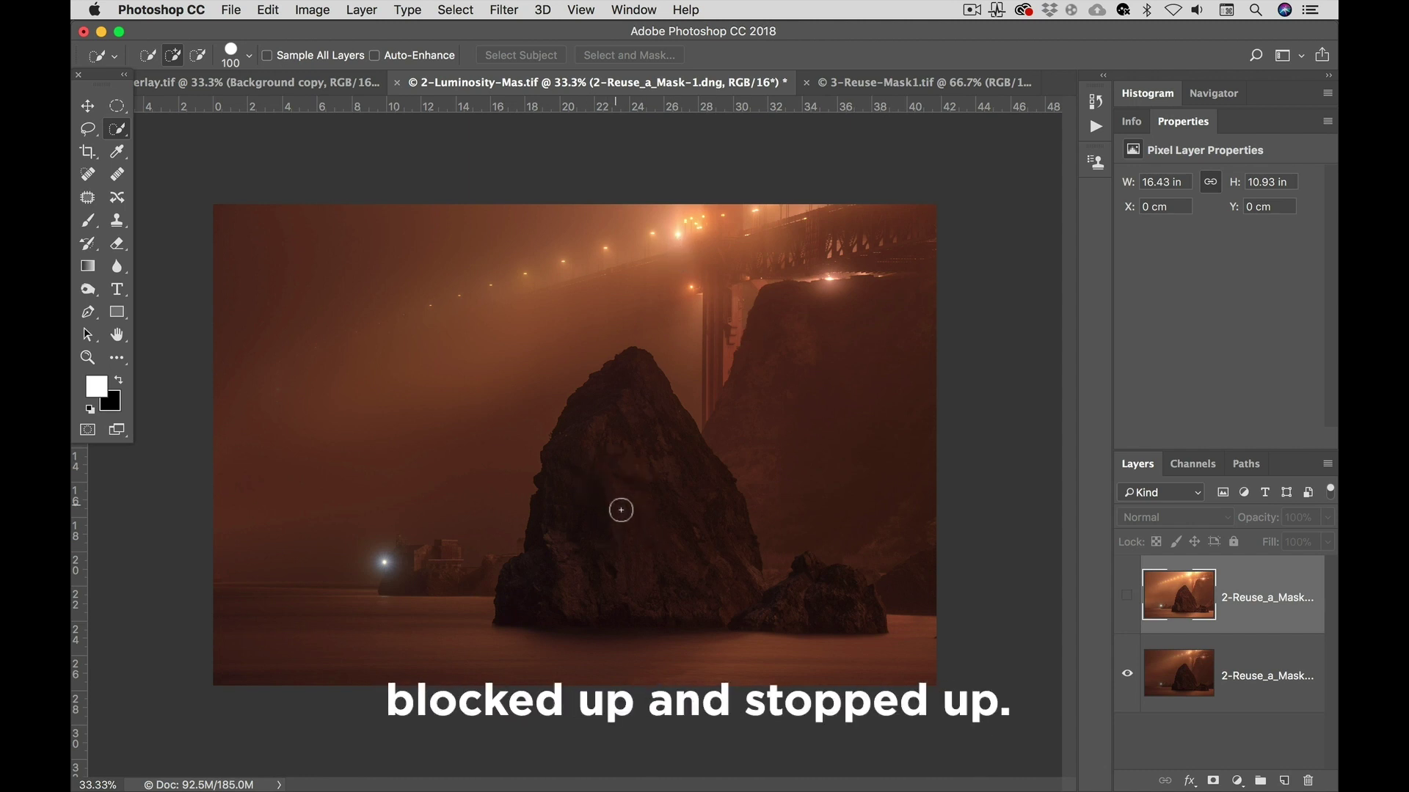
pyautogui.click(1127, 595)
pyautogui.click(1184, 595)
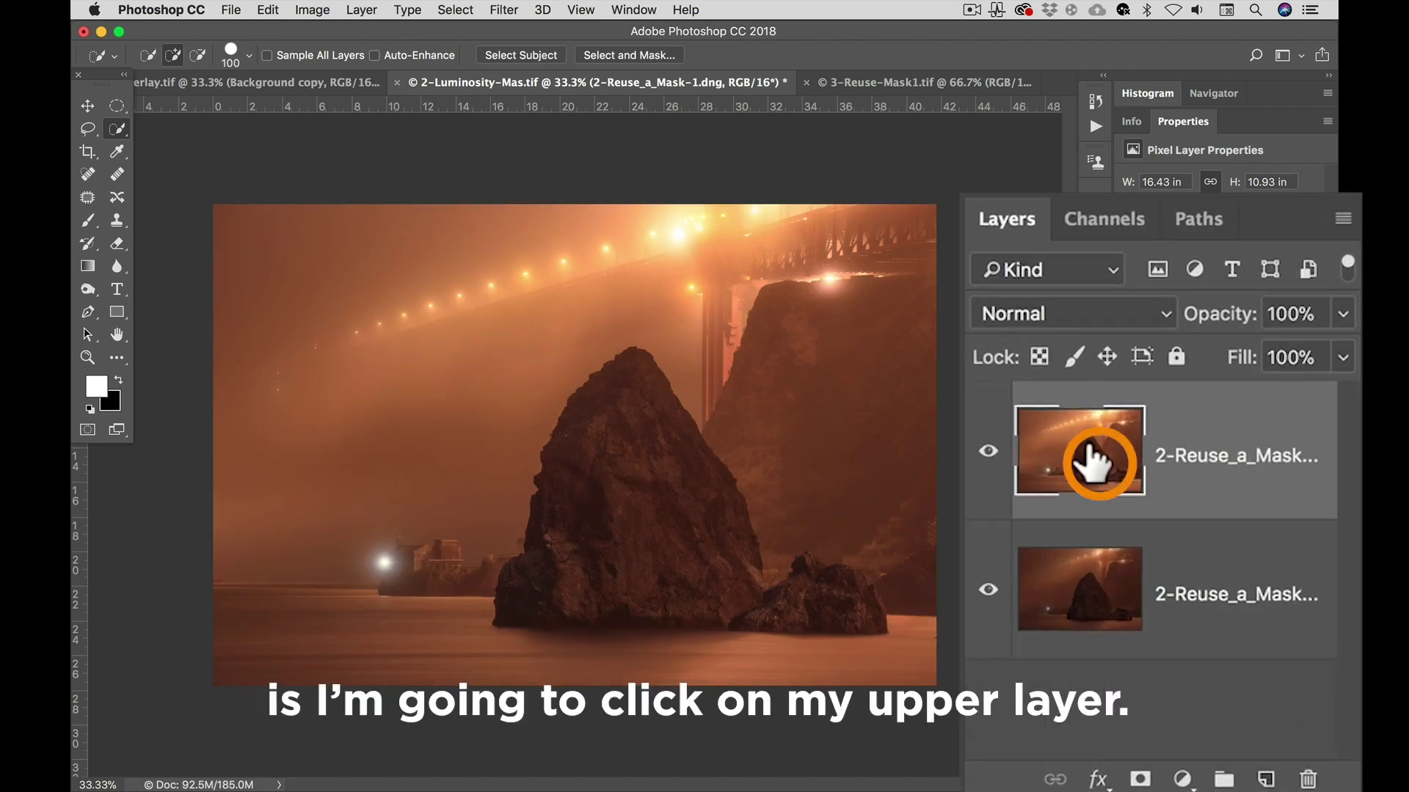
# Step: Load a luminosity selection from the RGB composite channel, then go back to the Layers panel
pyautogui.click(1097, 233)
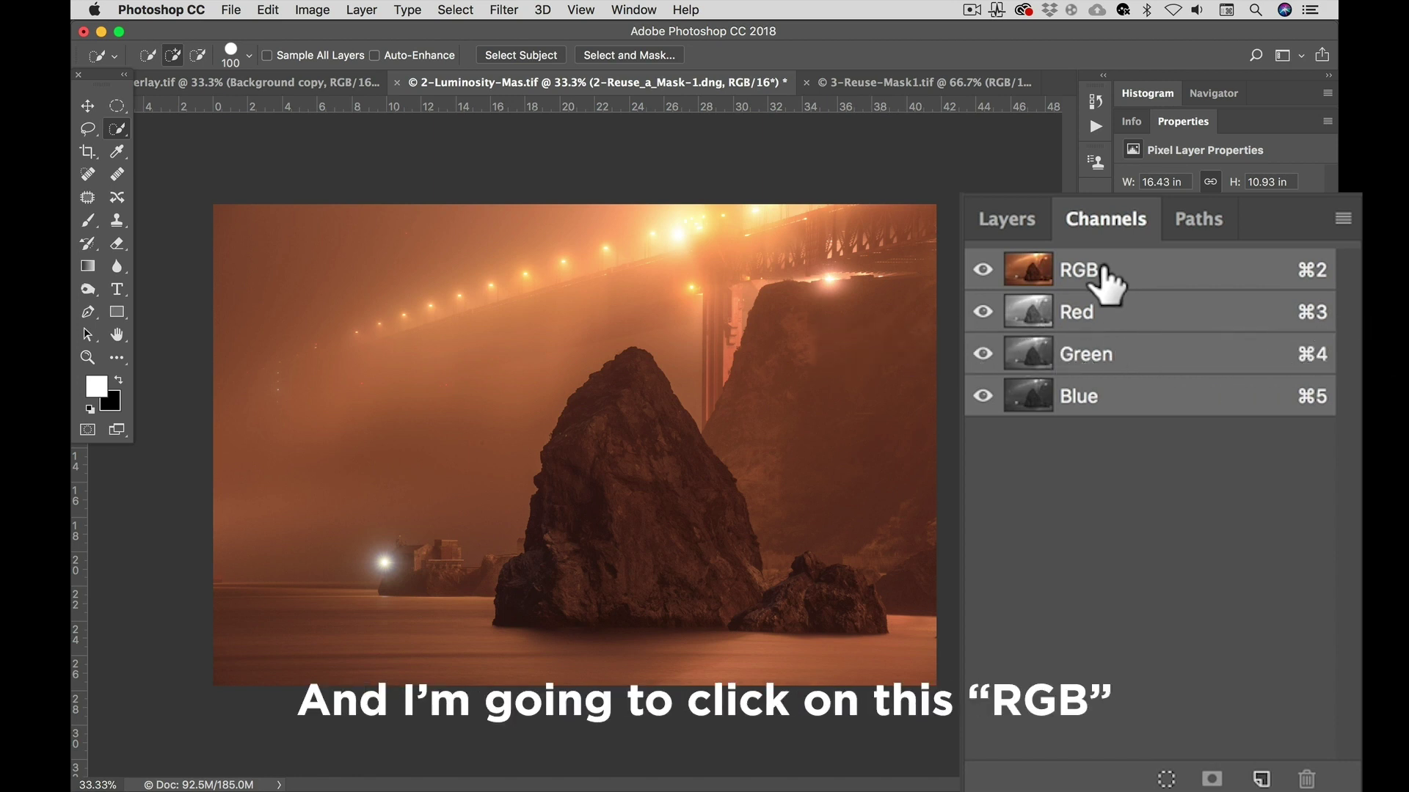
pyautogui.keyDown('super'); pyautogui.click(1123, 270); pyautogui.keyUp('super')
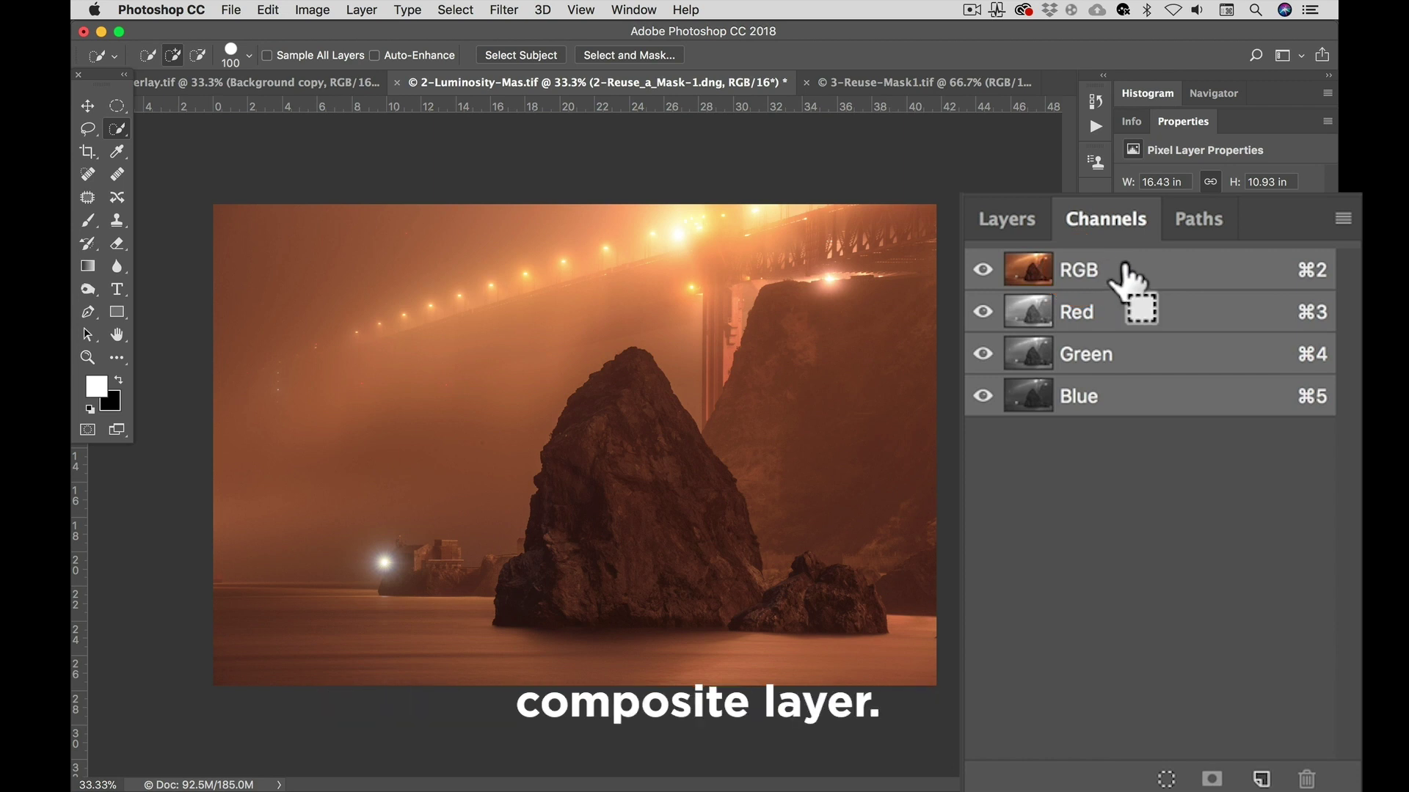
pyautogui.keyDown('super'); pyautogui.click(1124, 273); pyautogui.keyUp('super')
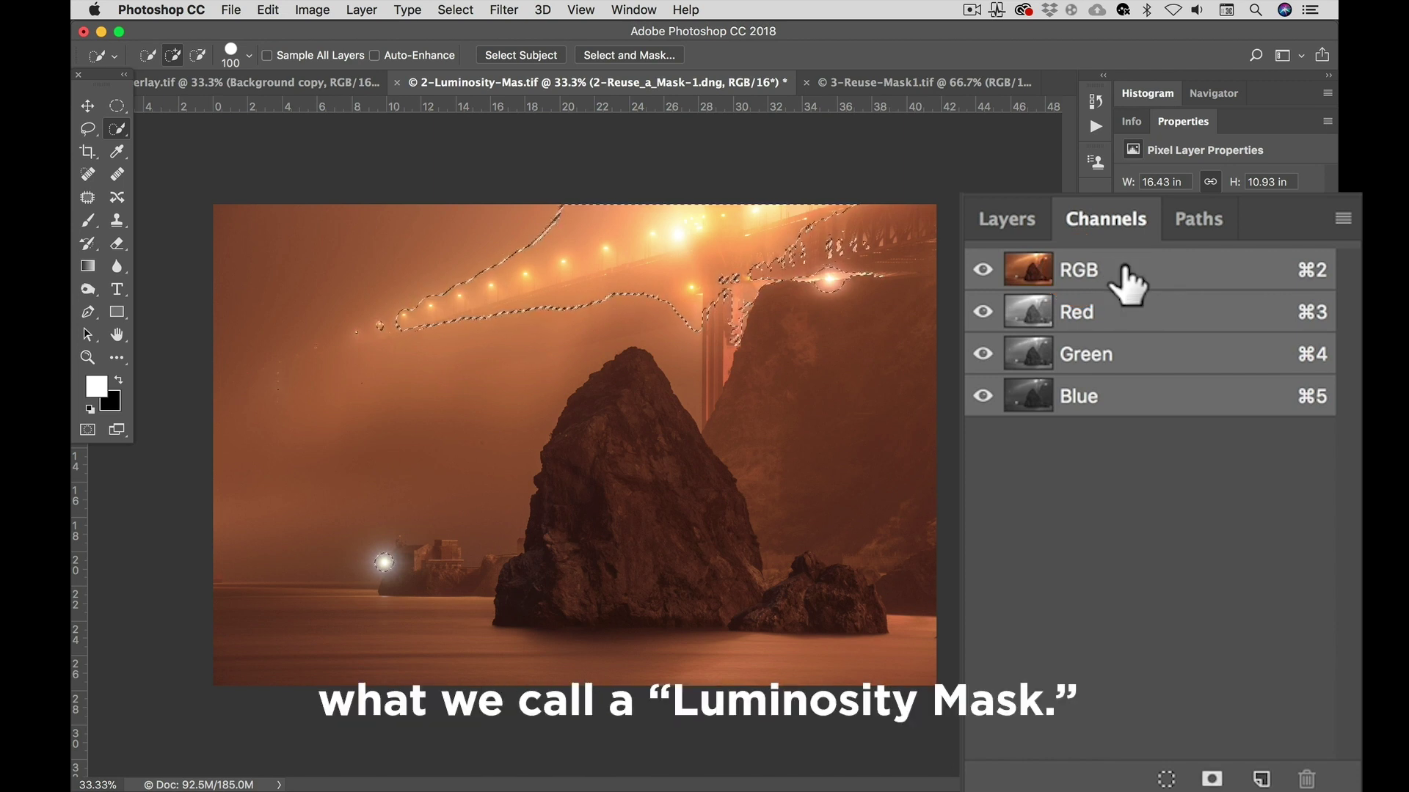
pyautogui.click(1022, 233)
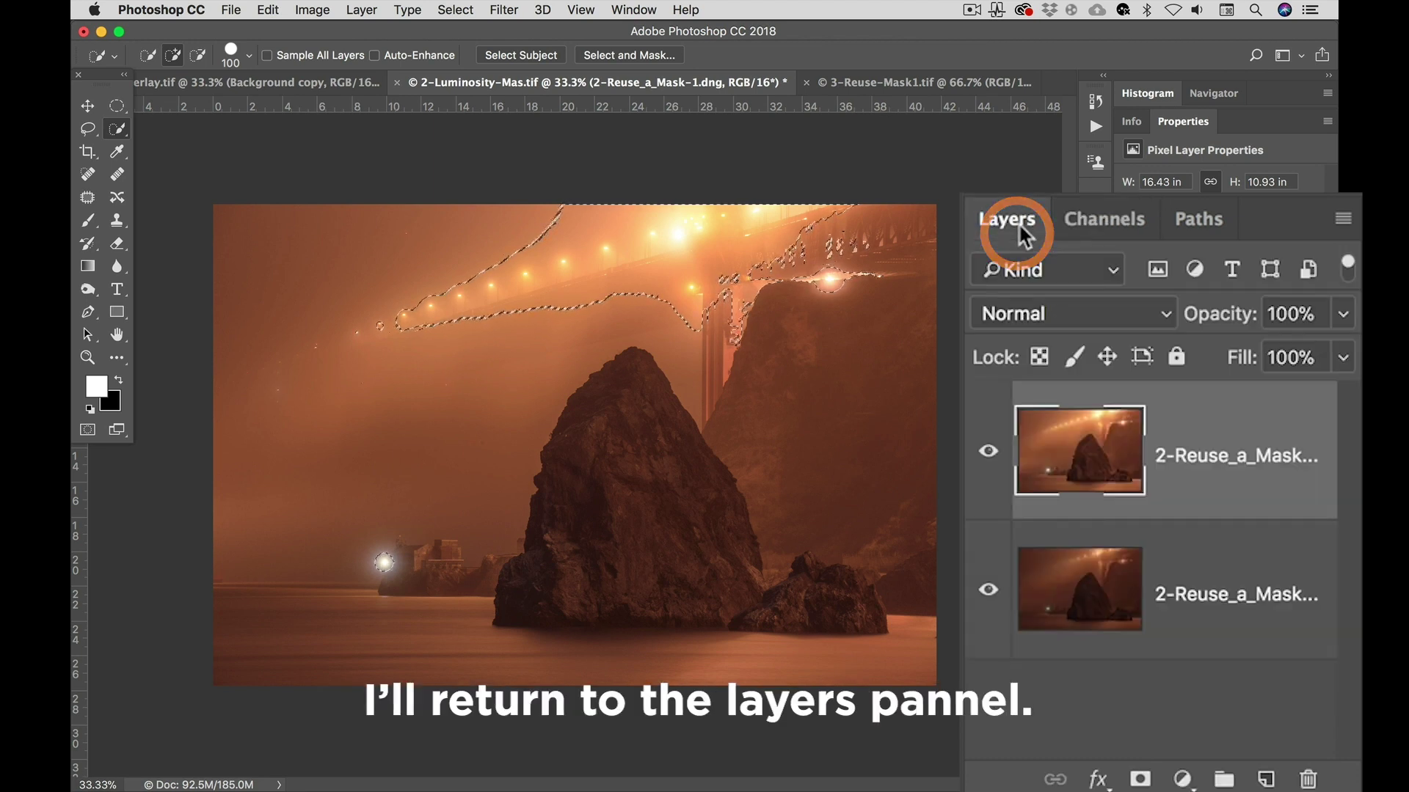
pyautogui.click(1140, 779)
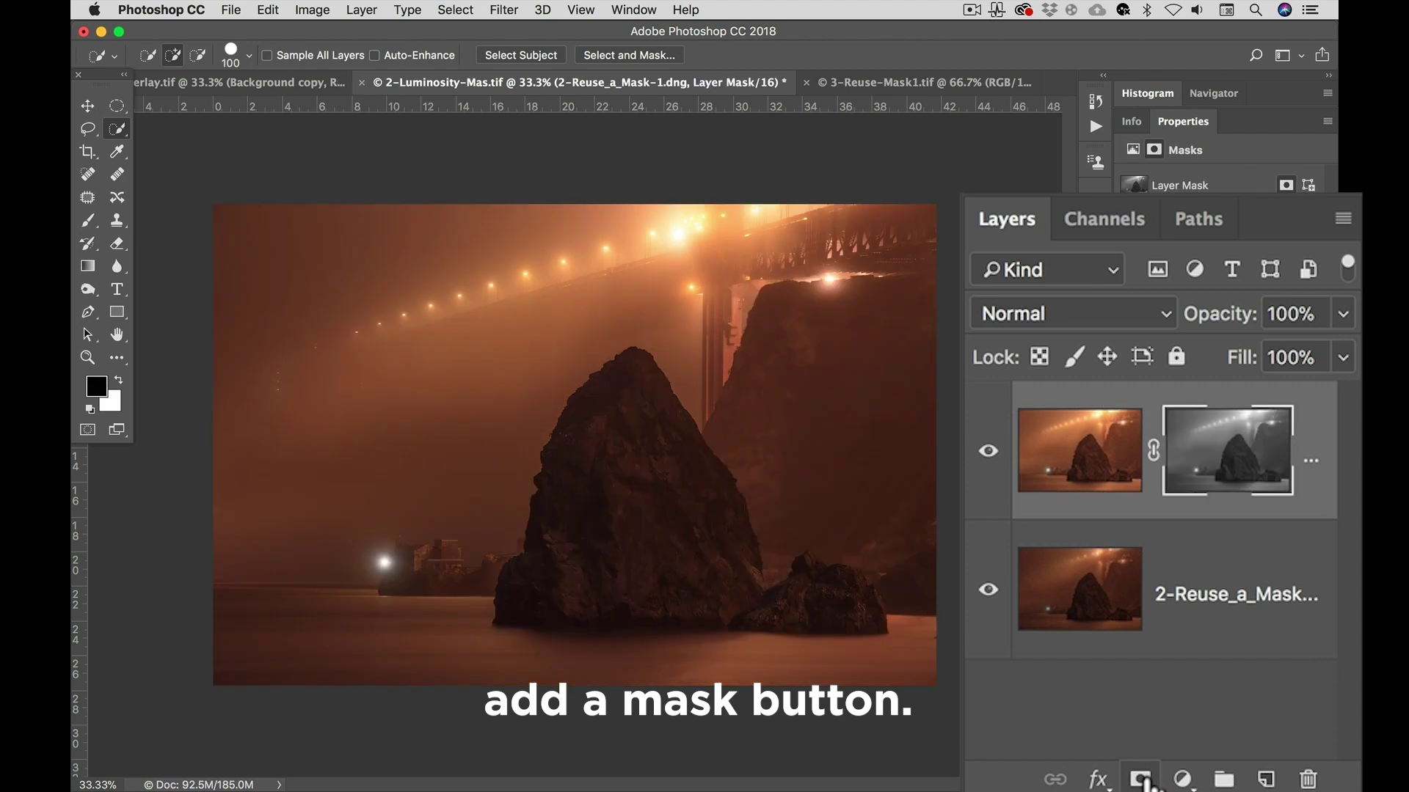
pyautogui.click(1249, 451)
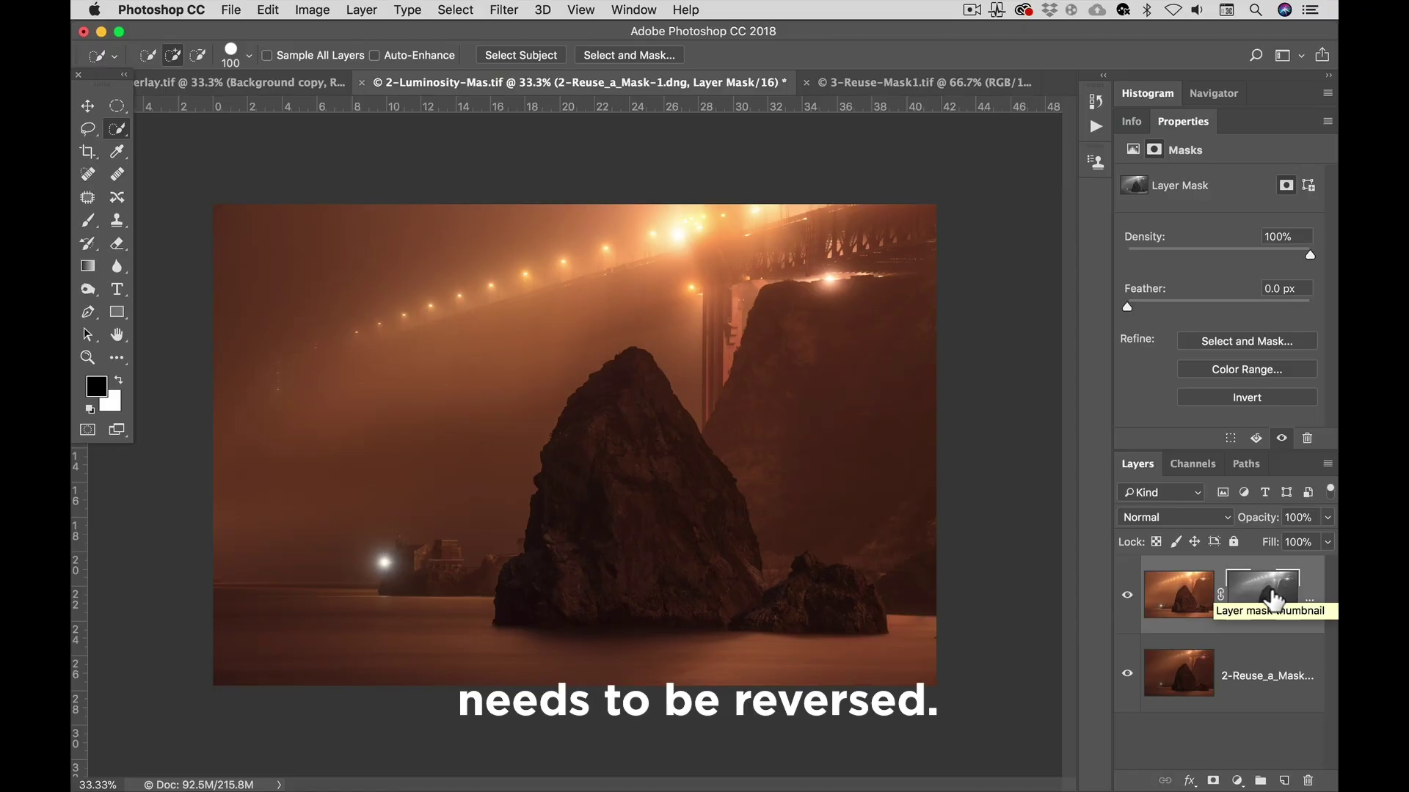
pyautogui.press('super+i')
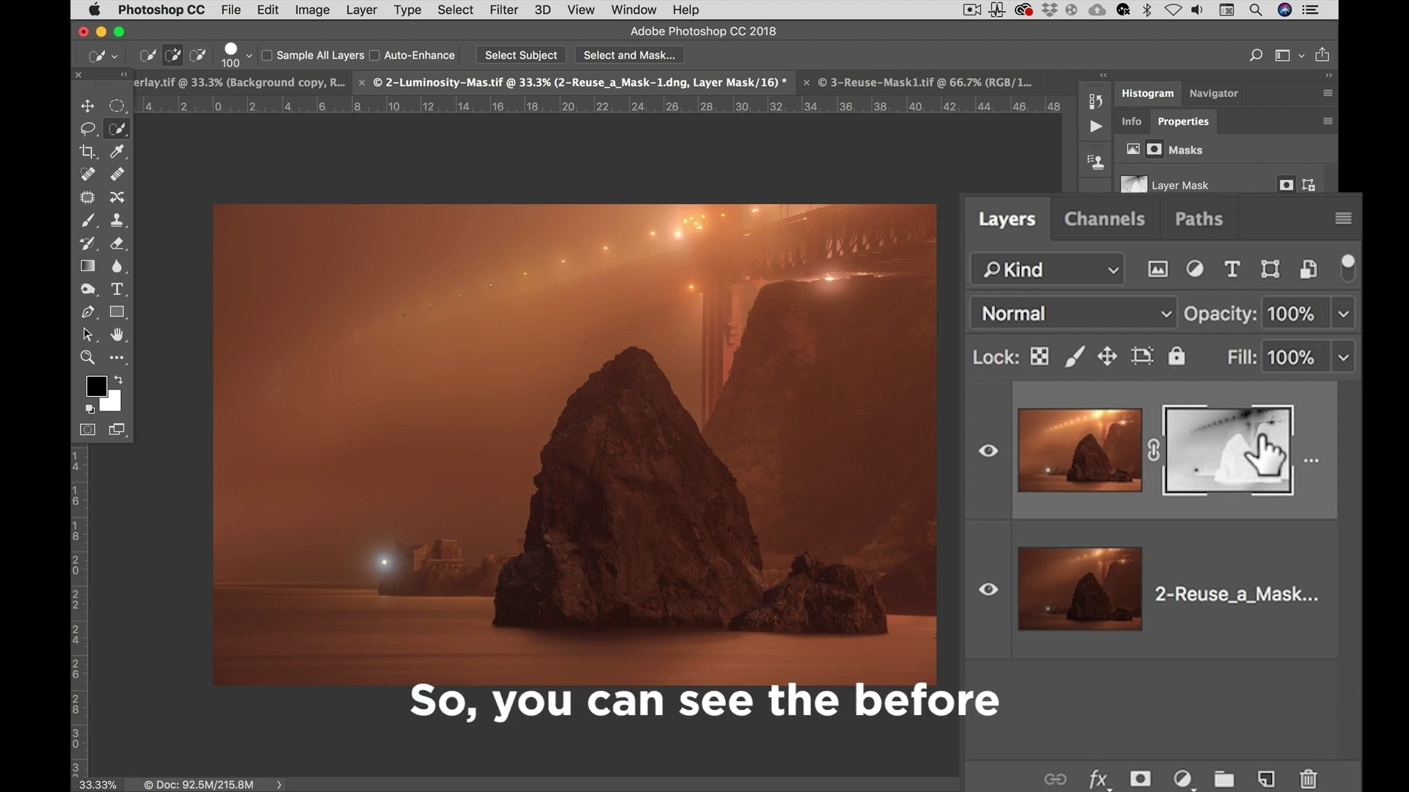
pyautogui.keyDown('shift'); pyautogui.click(1263, 453); pyautogui.keyUp('shift')
pyautogui.keyDown('shift'); pyautogui.click(1263, 454); pyautogui.keyUp('shift')
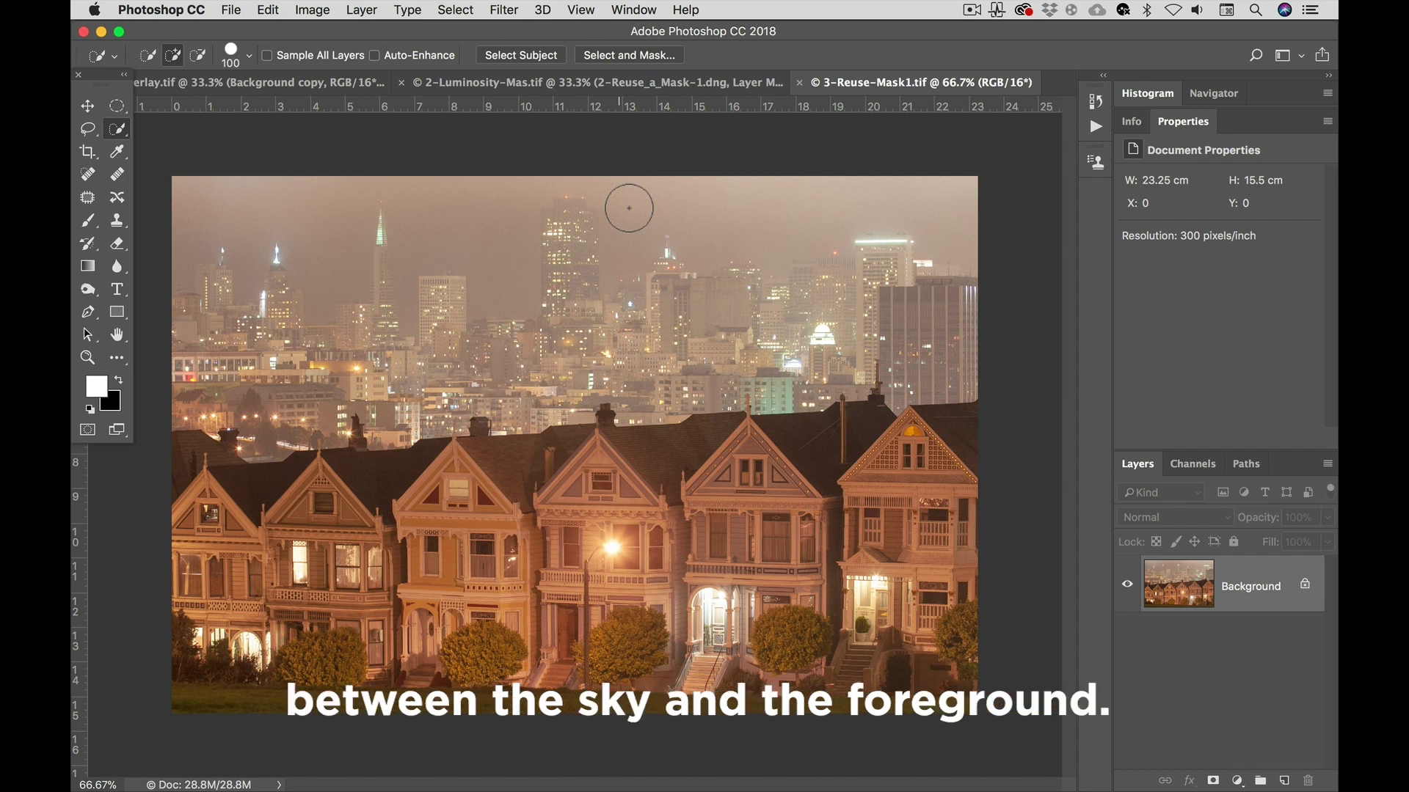
# Step: Quick-select the whole sky above the Painted Ladies rooftops
pyautogui.moveTo(309, 336); pyautogui.dragTo(271, 316)
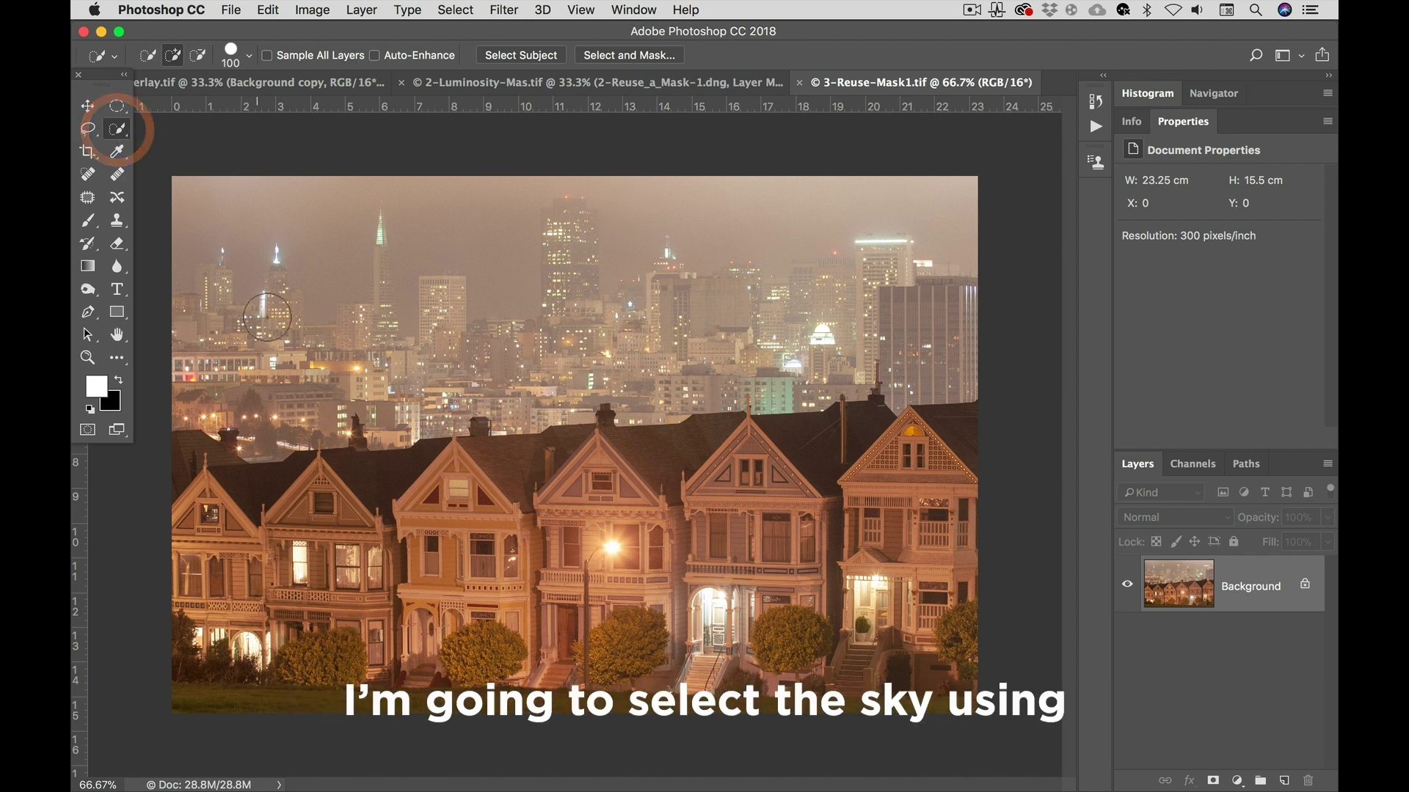
pyautogui.moveTo(497, 324); pyautogui.dragTo(367, 335)
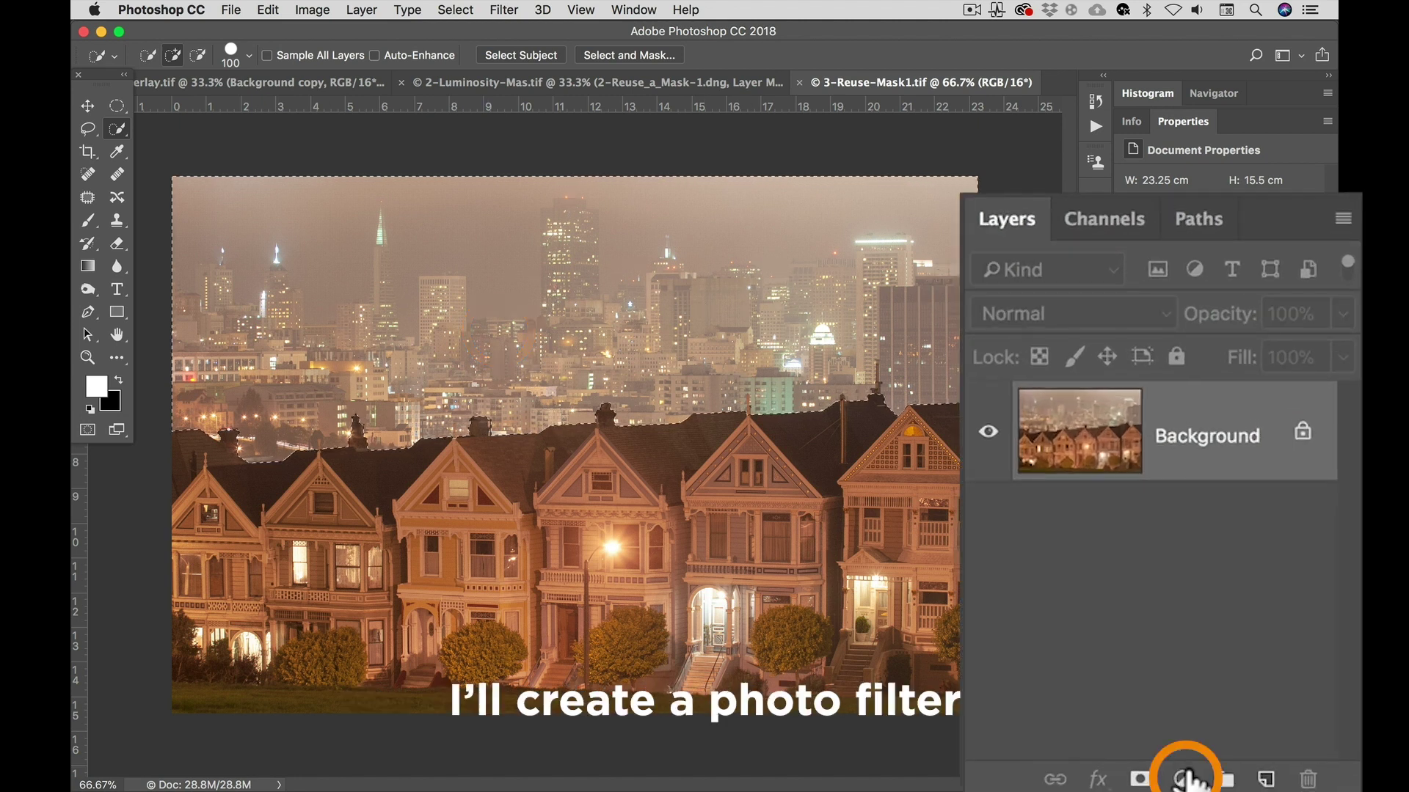
pyautogui.click(1237, 781)
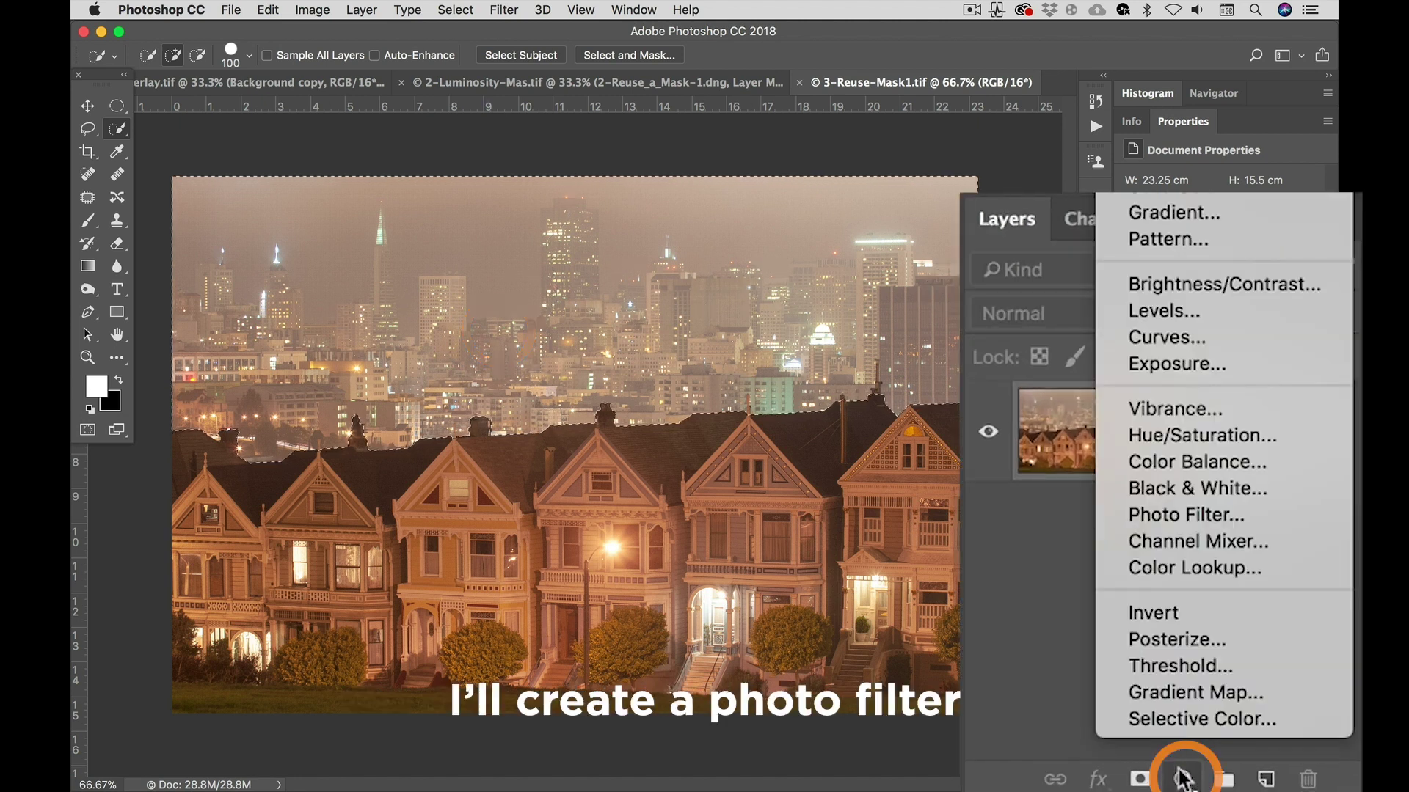
# Step: Add a Photo Filter layer to the sky using Cooling Filter (80) at 51% density
pyautogui.click(1210, 530)
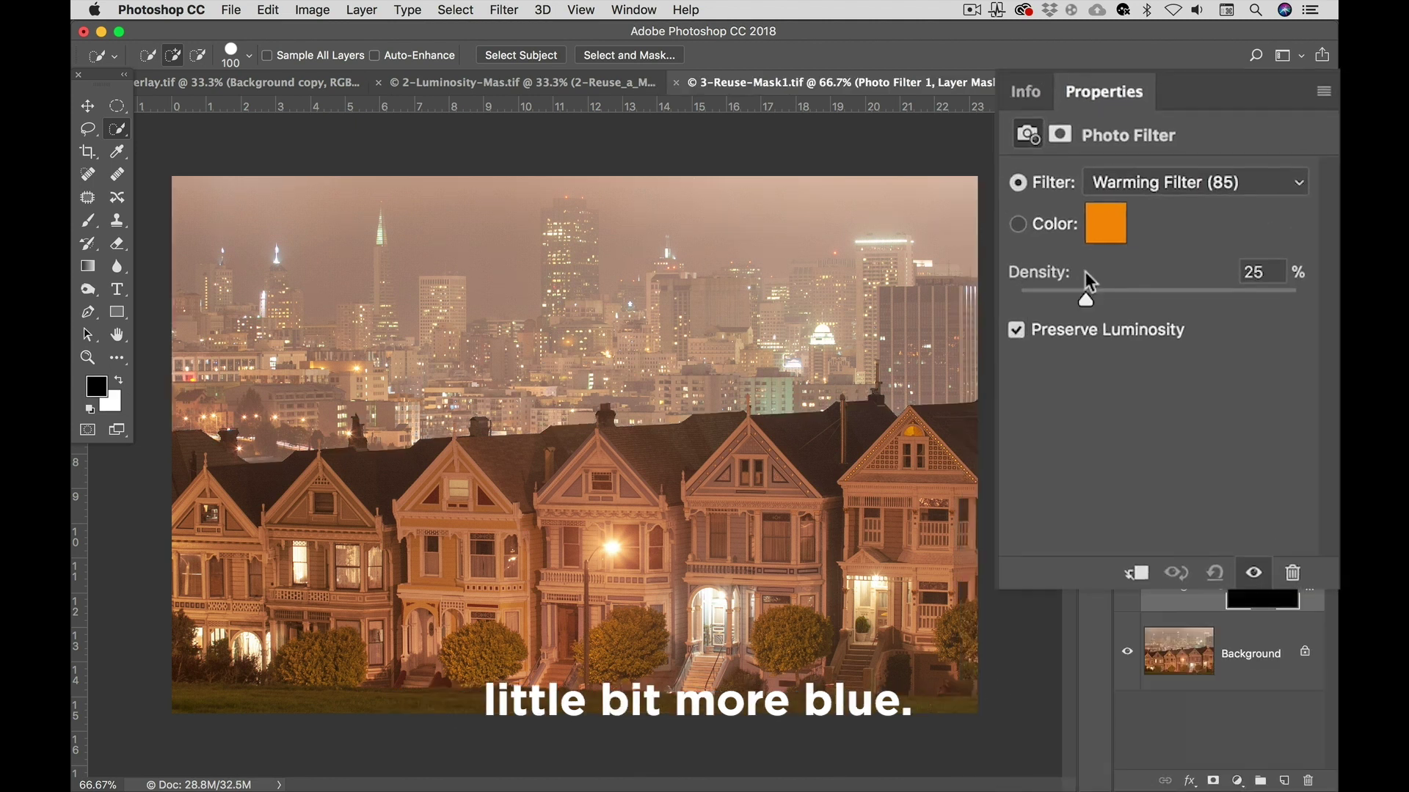
pyautogui.click(1172, 195)
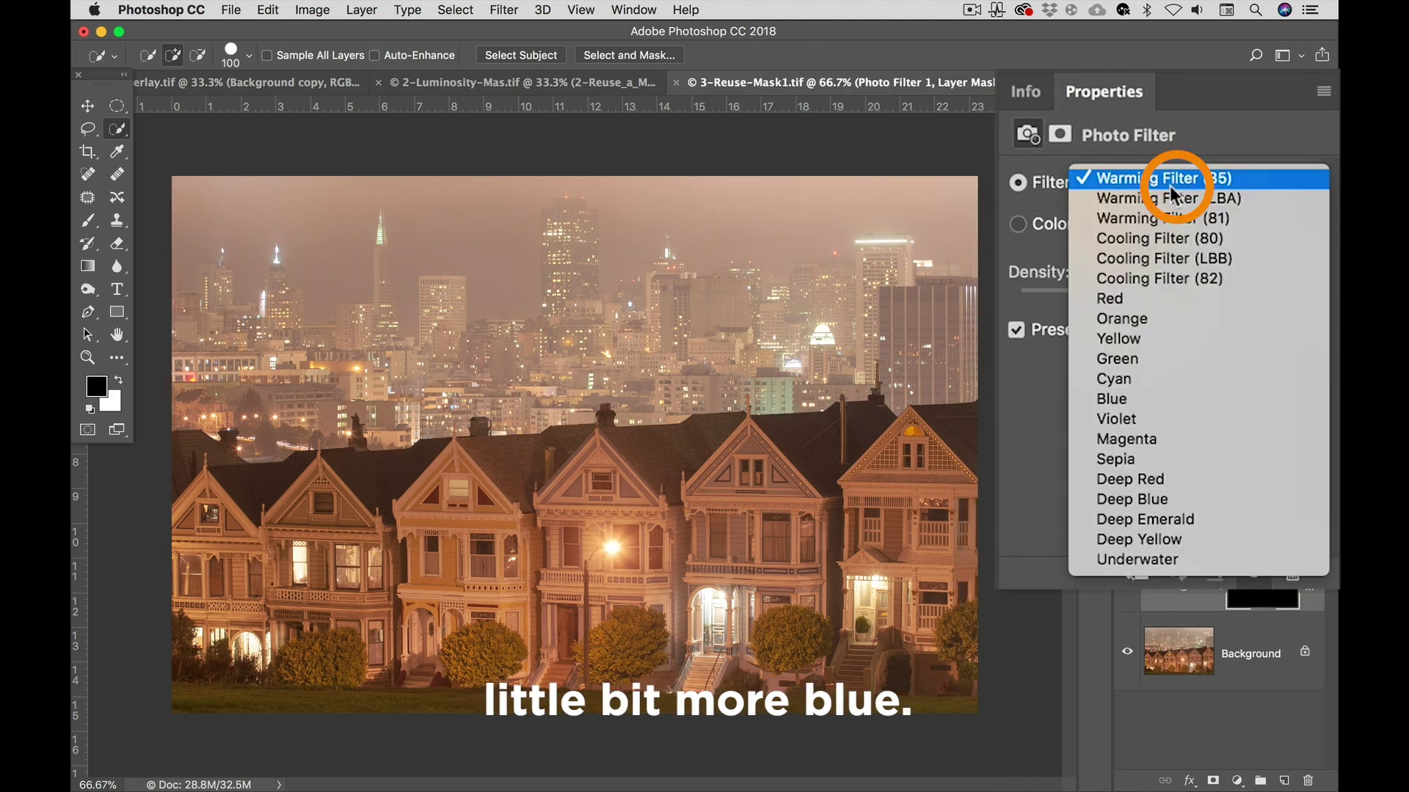
pyautogui.click(1175, 239)
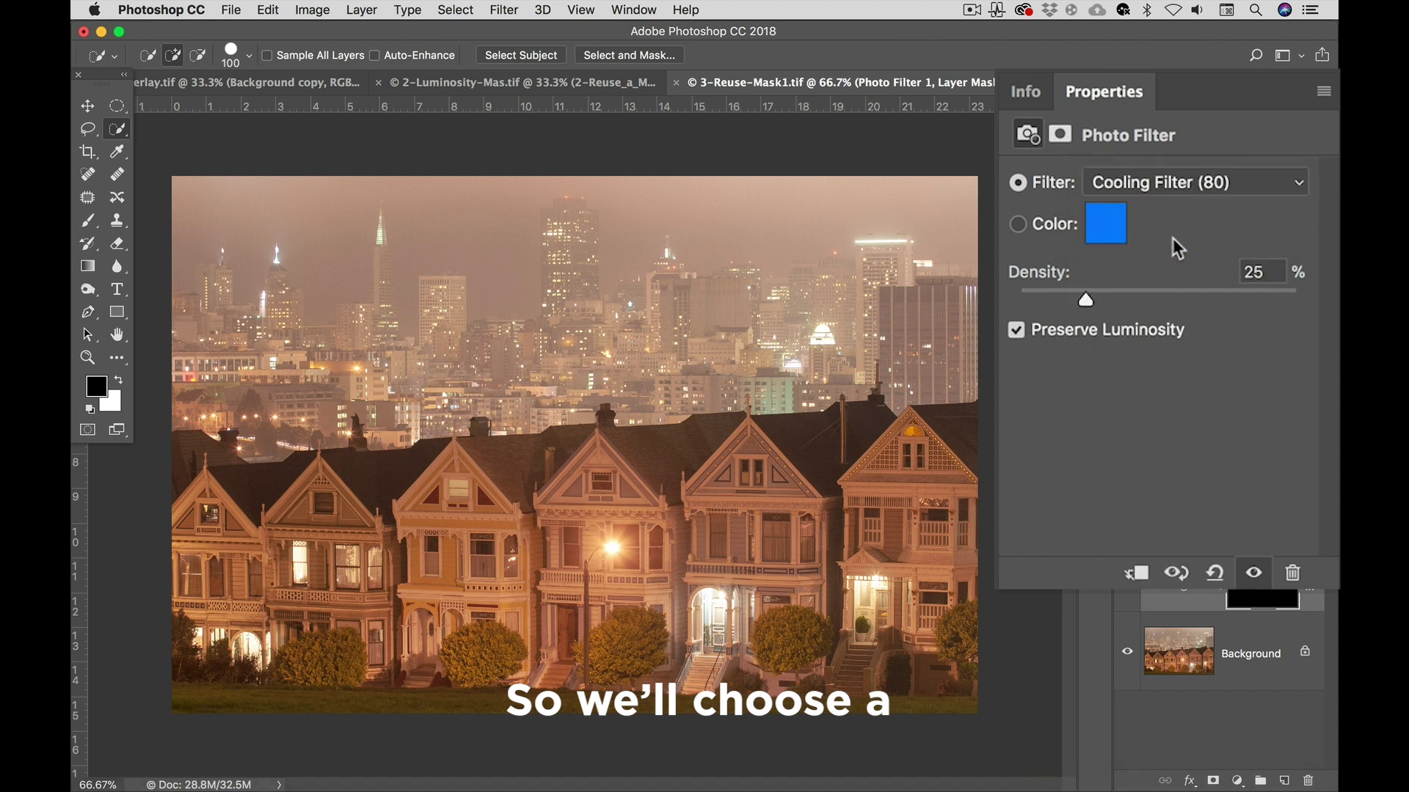
pyautogui.moveTo(1091, 305); pyautogui.dragTo(1085, 303)
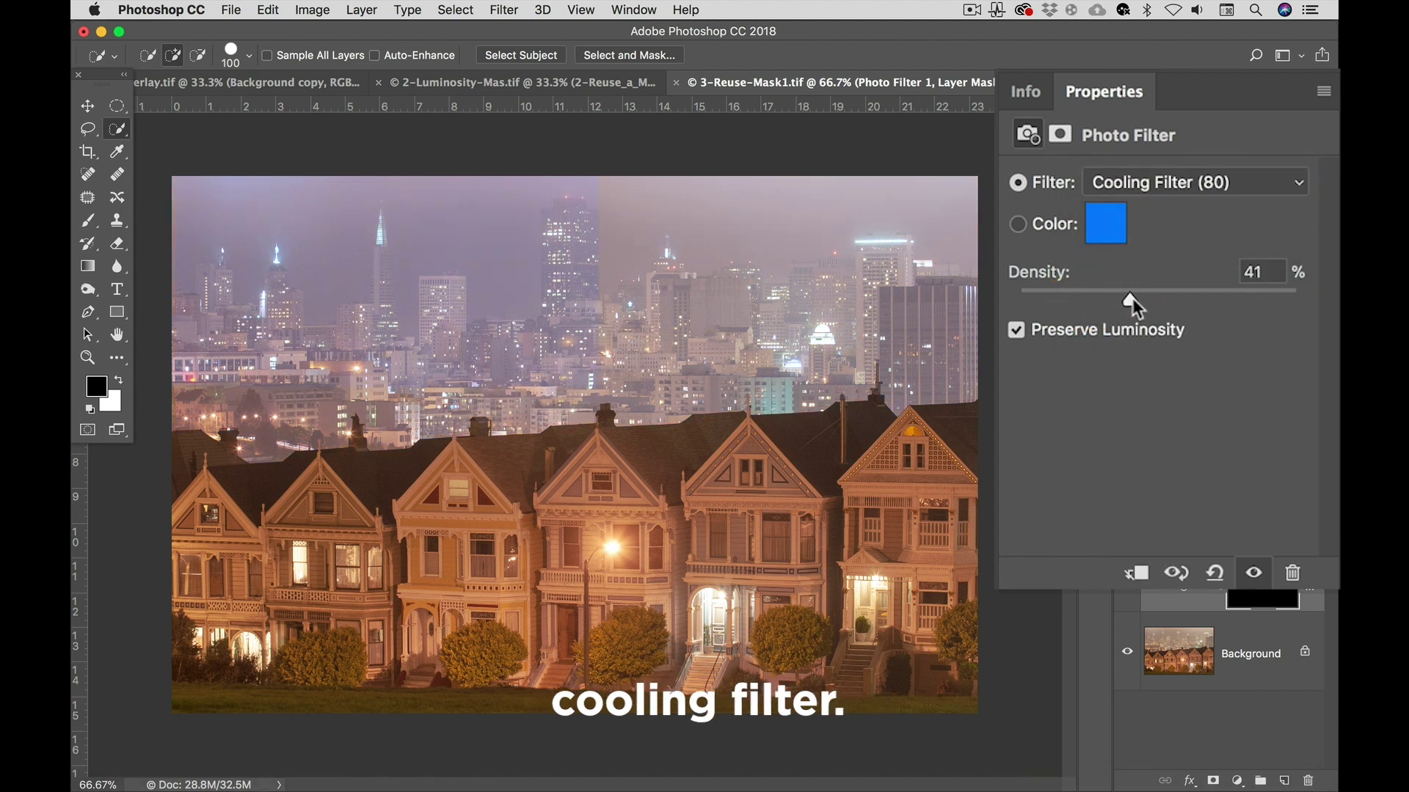
pyautogui.moveTo(1142, 297); pyautogui.dragTo(1159, 297)
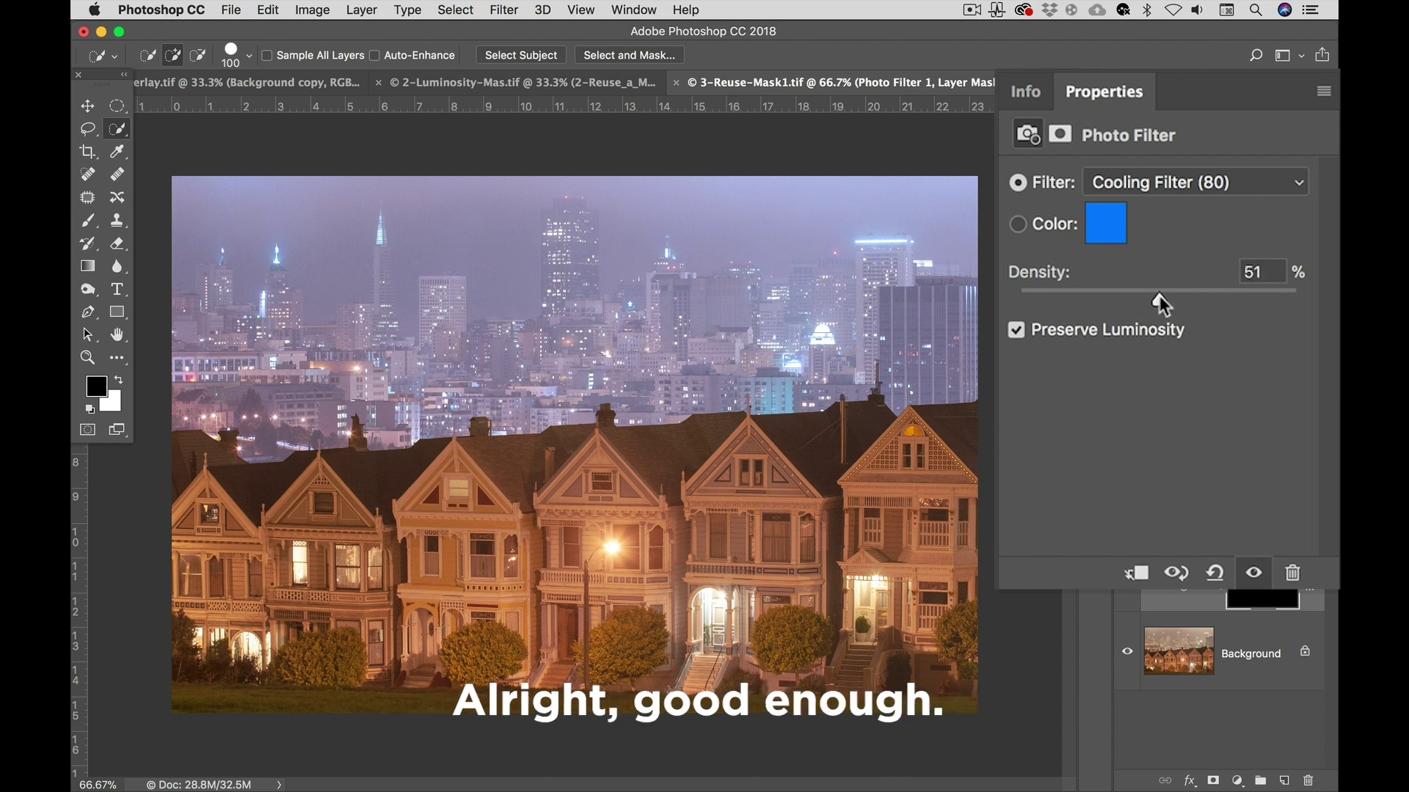
pyautogui.click(1267, 598)
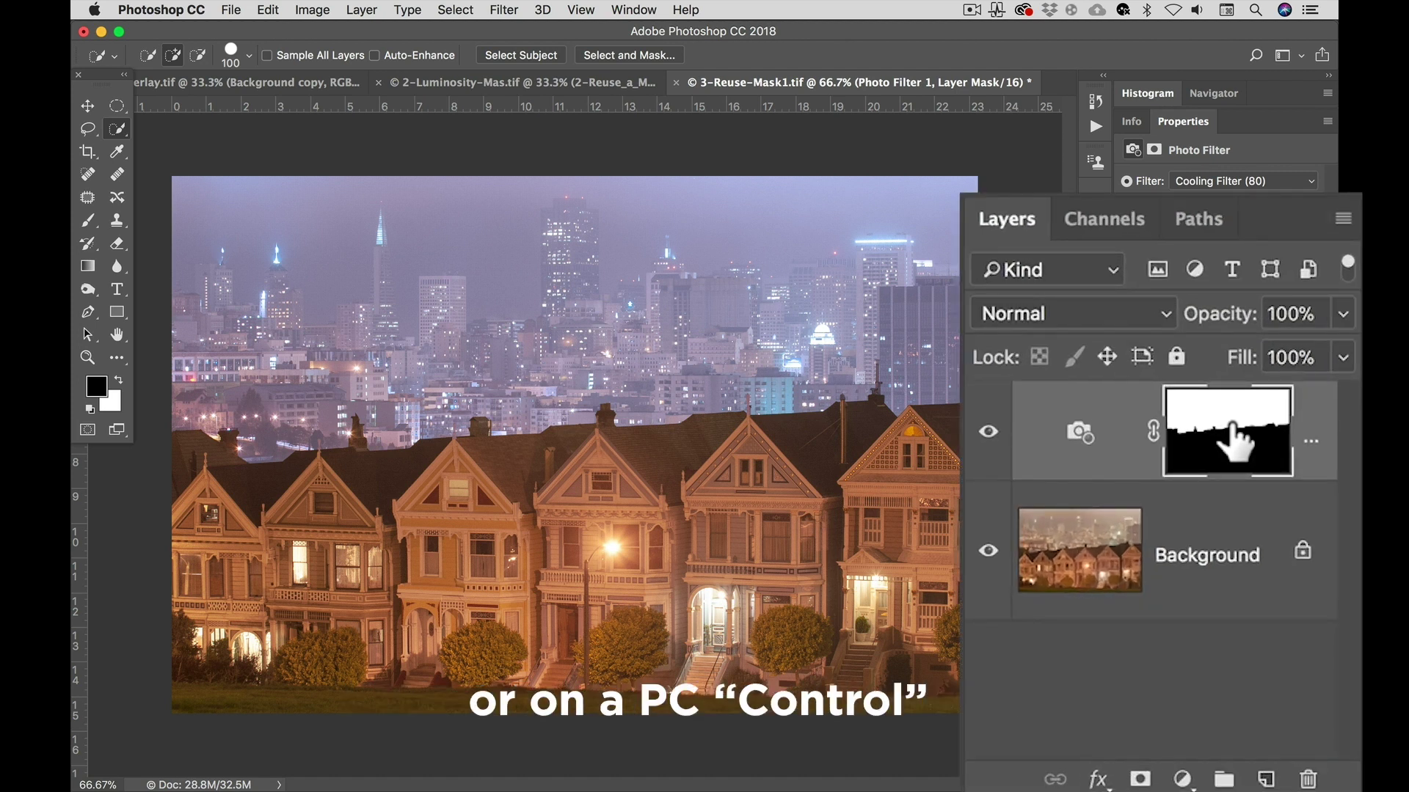
# Step: Load the Photo Filter's sky mask as a selection and invert it to the houses
pyautogui.keyDown('super'); pyautogui.click(1265, 587); pyautogui.keyUp('super')
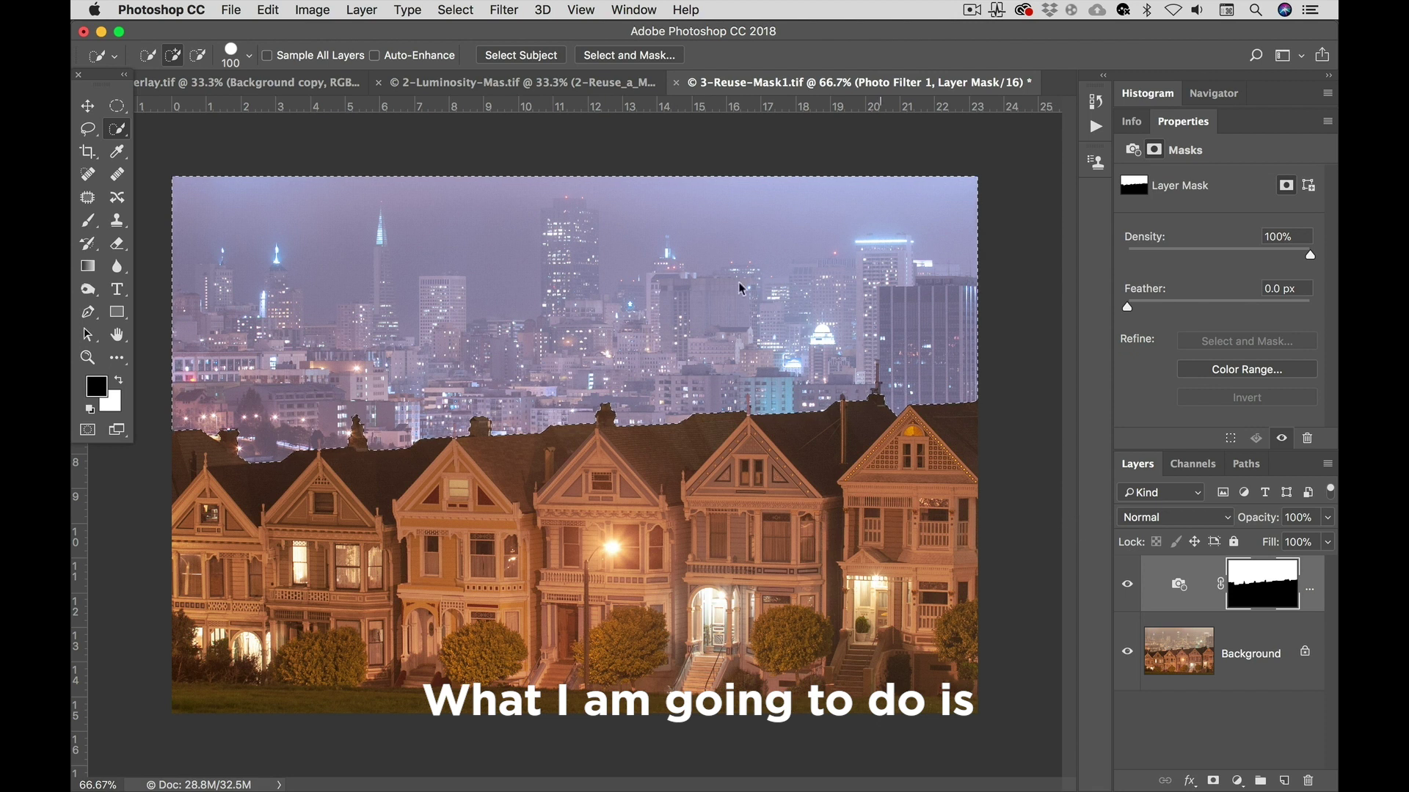
pyautogui.click(455, 10)
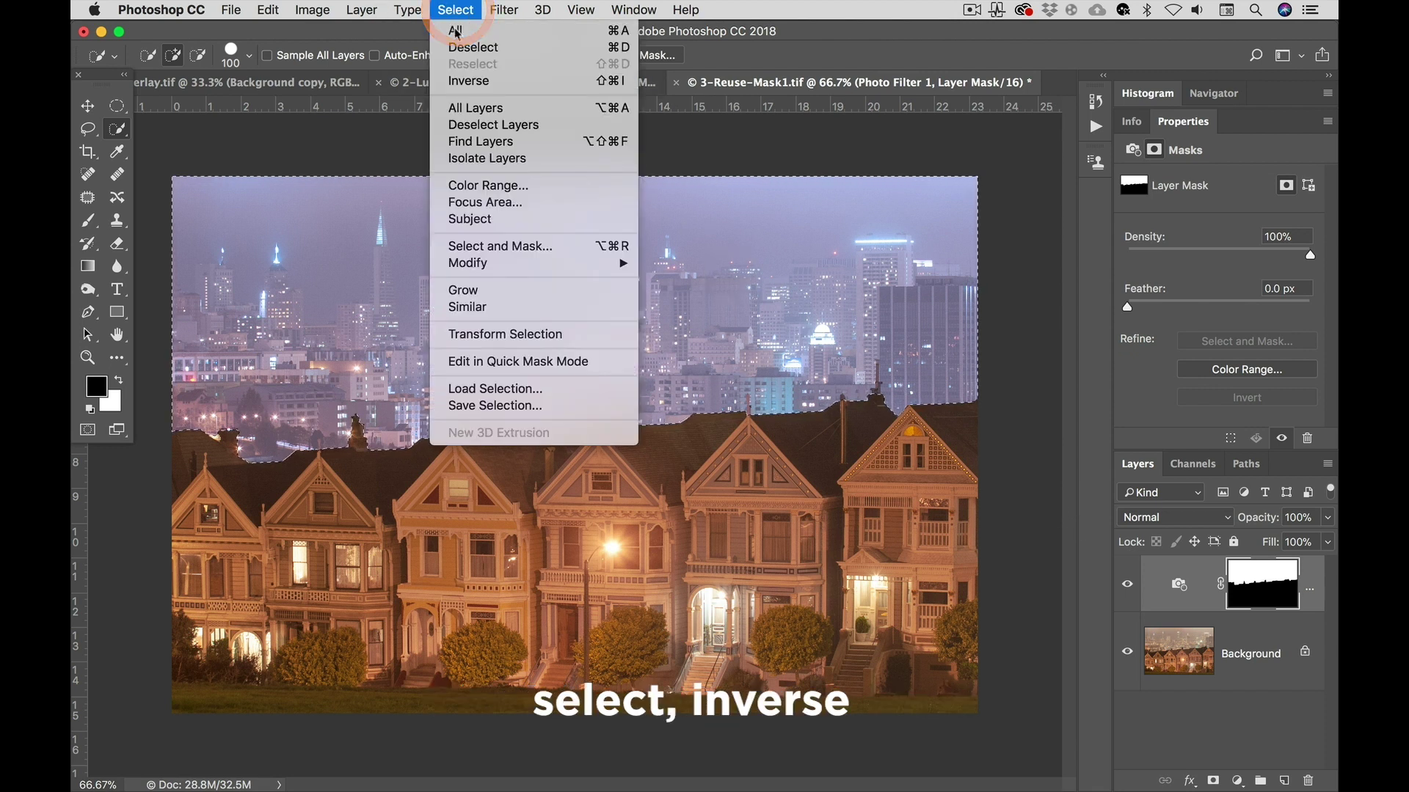
pyautogui.click(468, 80)
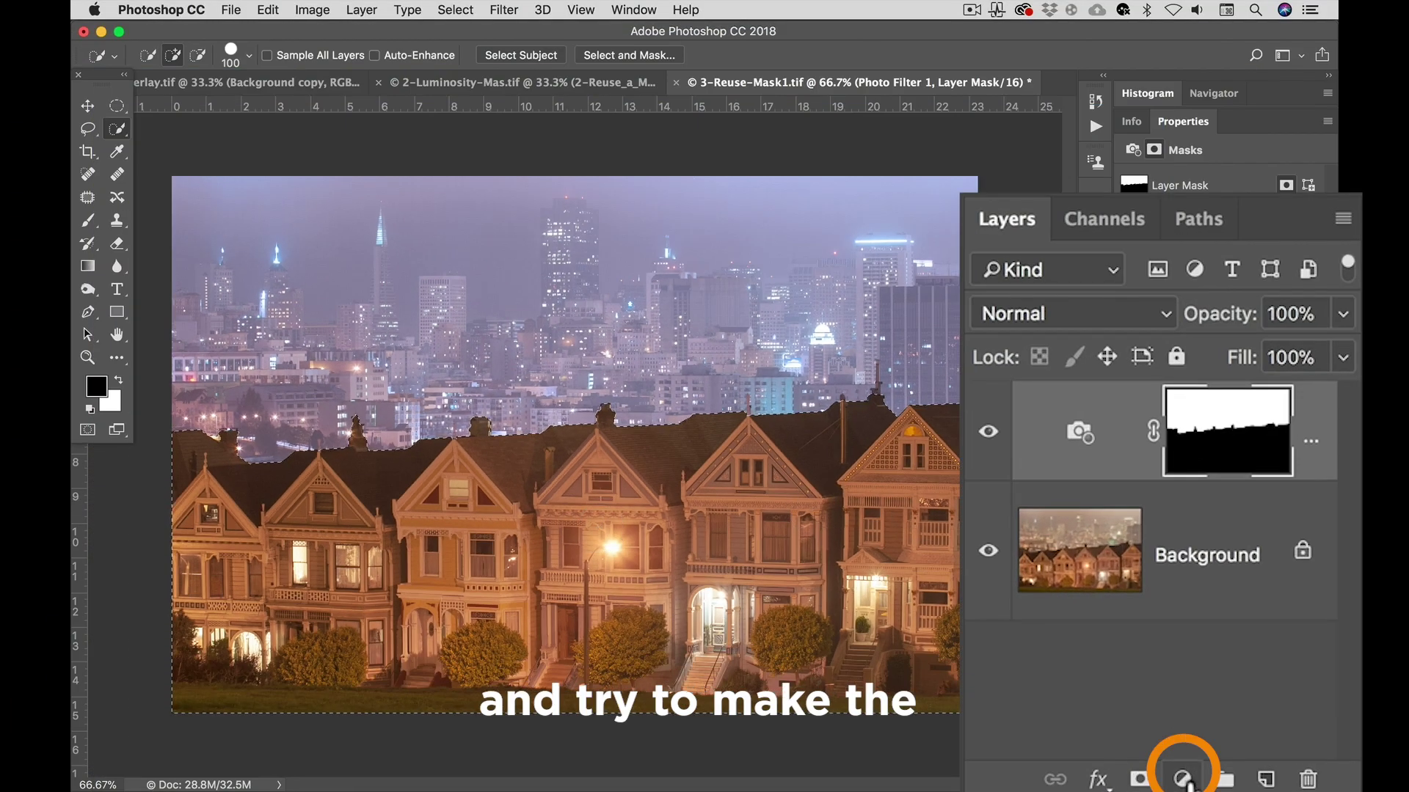
pyautogui.click(1182, 779)
# Step: Brighten the houses with a Curves layer (Input 139, Output 172), then reload the masks as selections
pyautogui.click(1202, 340)
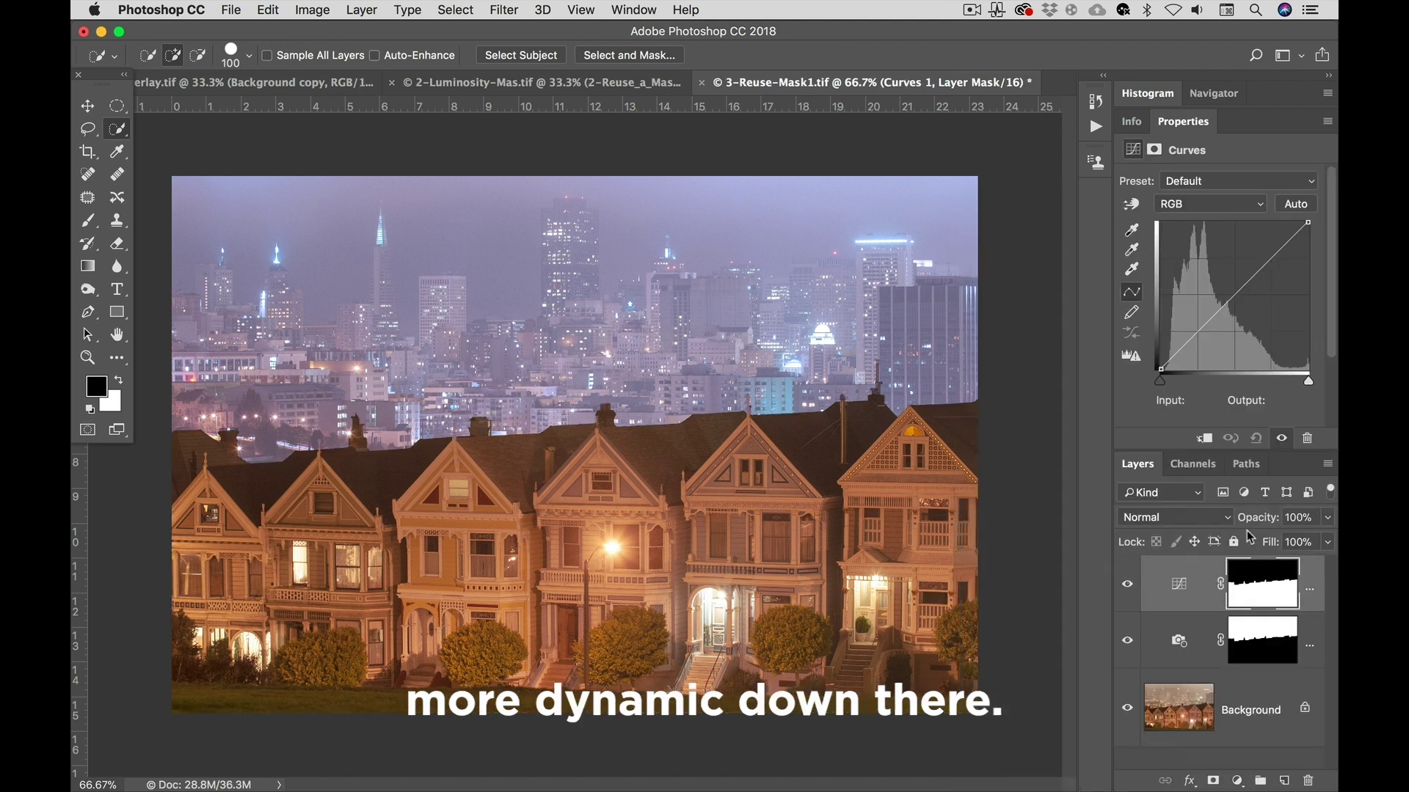
pyautogui.moveTo(1159, 381); pyautogui.dragTo(1162, 381)
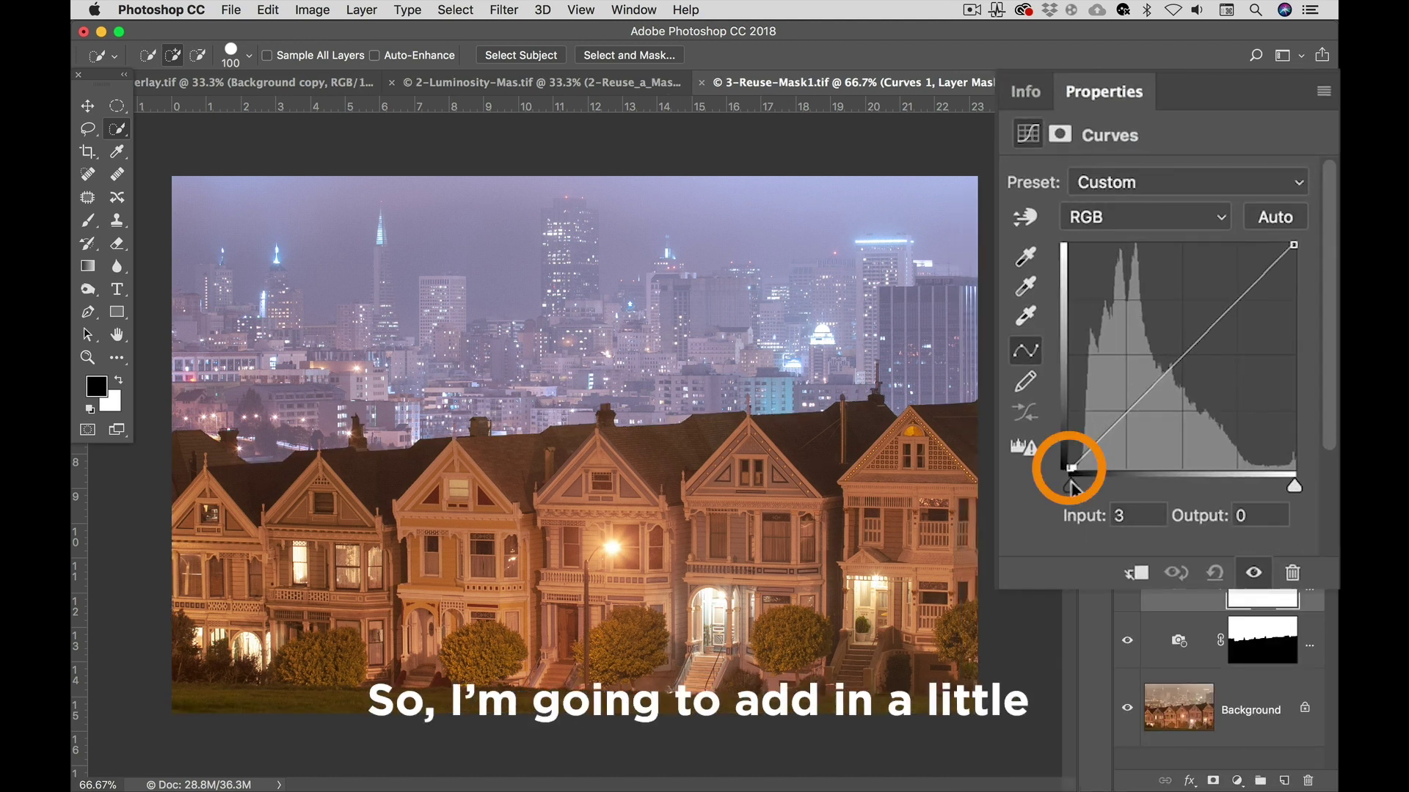
pyautogui.moveTo(1295, 485); pyautogui.dragTo(1253, 484)
pyautogui.click(1118, 416)
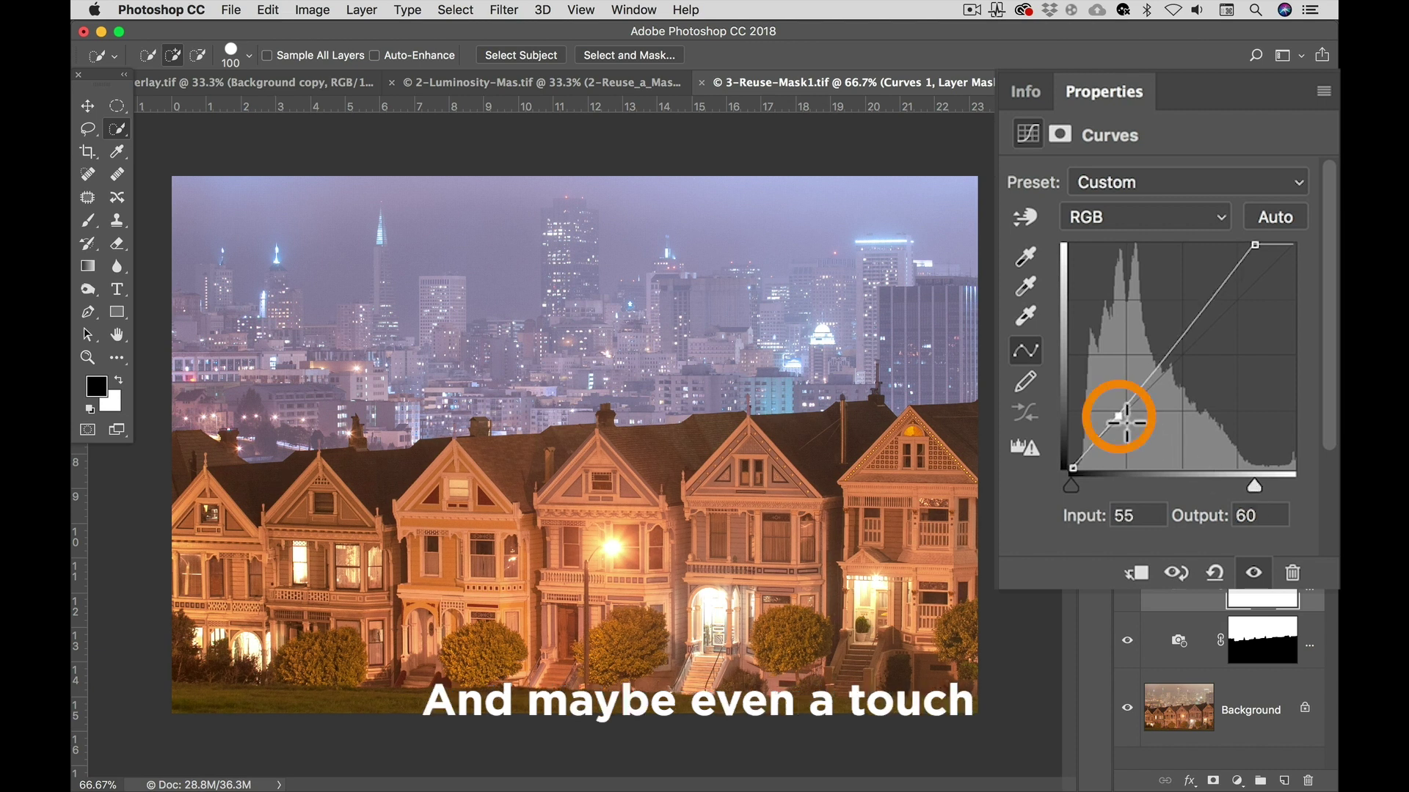
pyautogui.moveTo(1196, 321); pyautogui.dragTo(1200, 322)
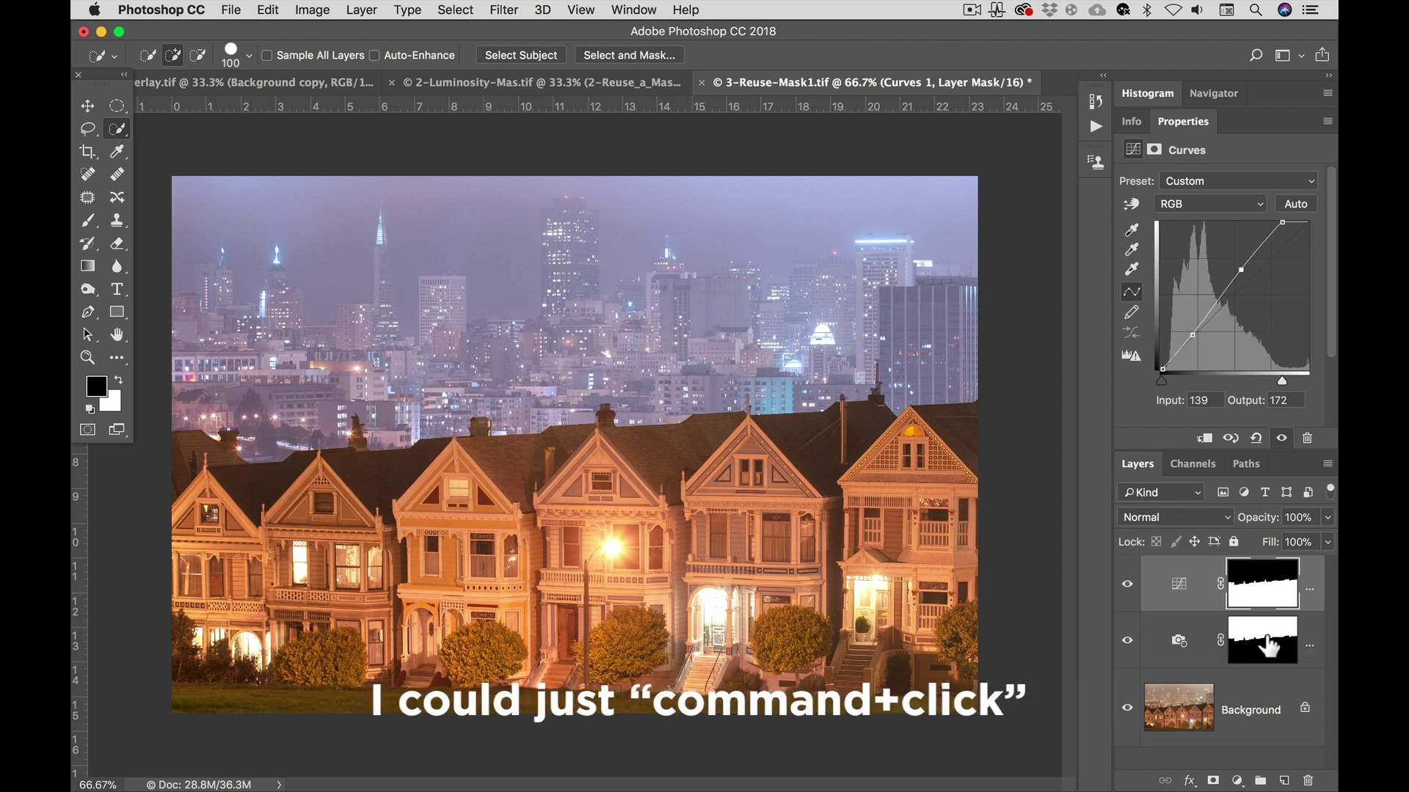
pyautogui.keyDown('super'); pyautogui.click(1272, 635); pyautogui.keyUp('super')
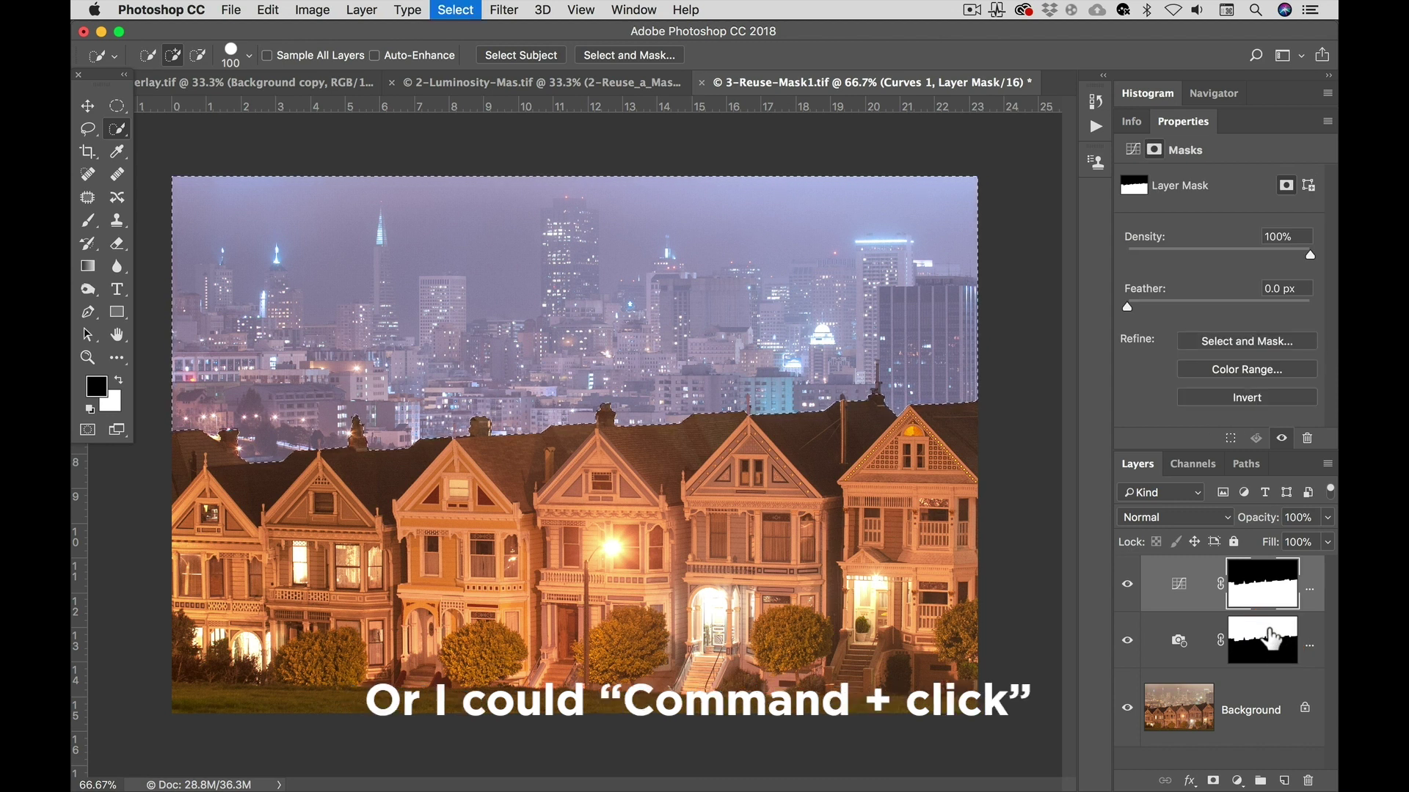
pyautogui.keyDown('super'); pyautogui.click(1268, 592); pyautogui.keyUp('super')
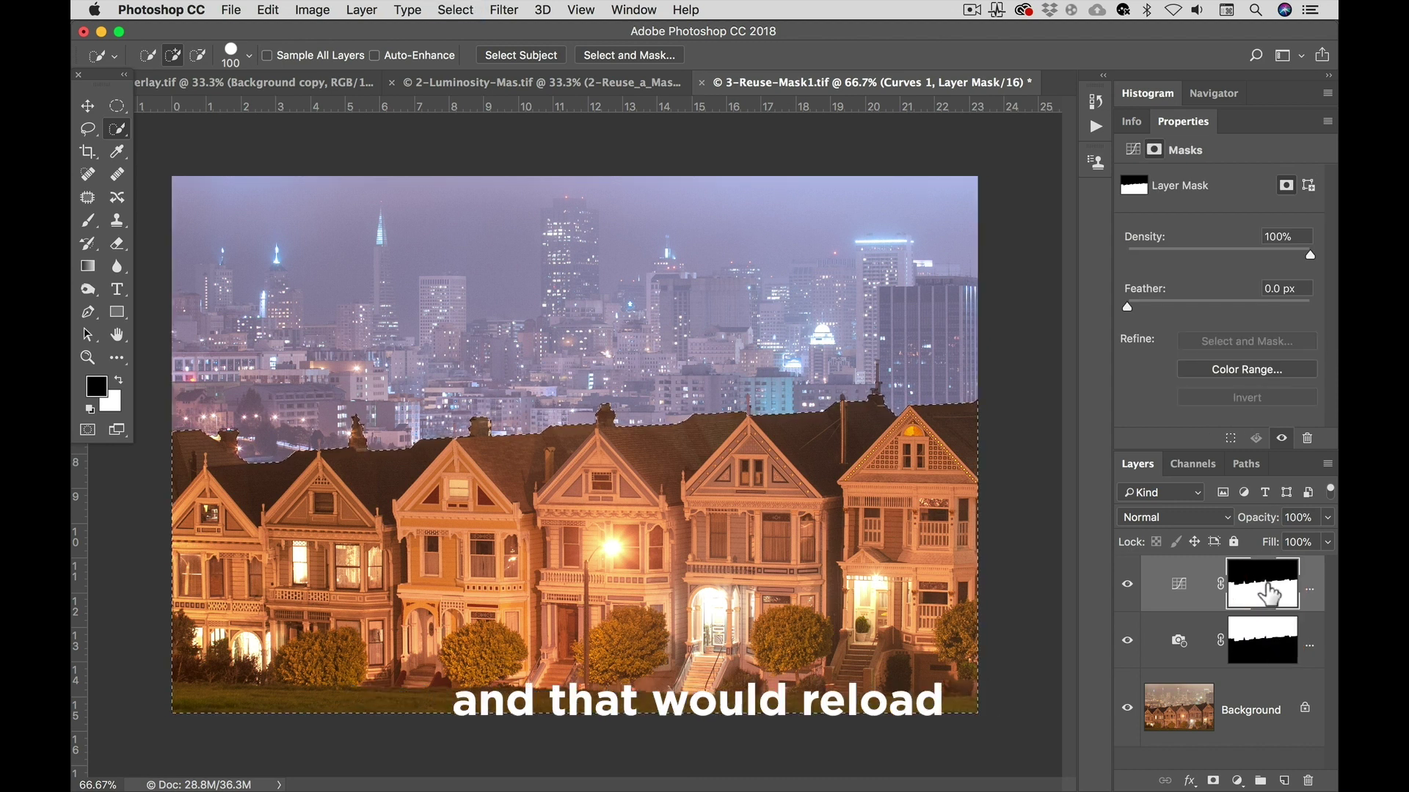